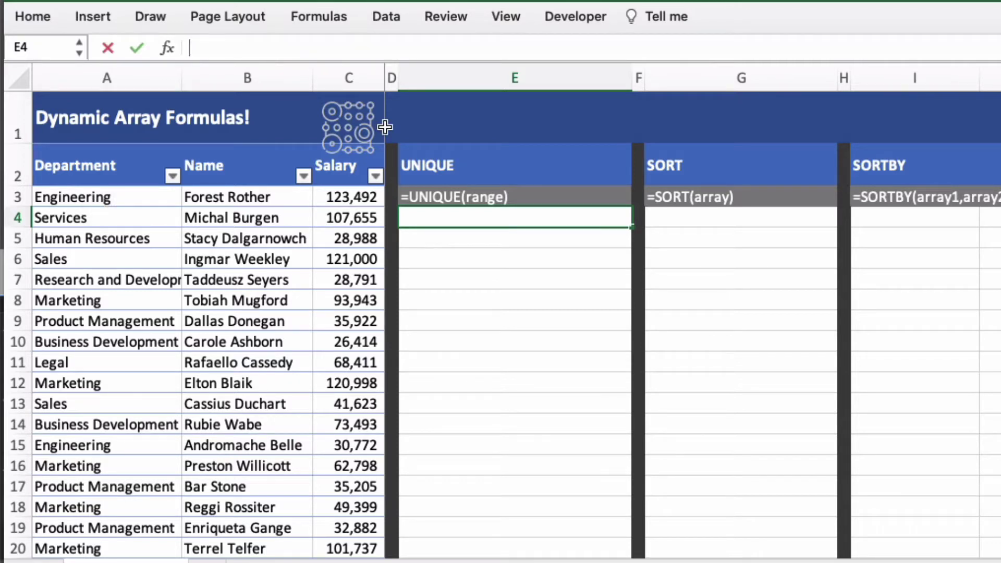
# Enter =UNIQUE(staffTable[Department]) in E4 to spill the ten distinct departments down to E13.
pyautogui.write('=UNIQUE(')
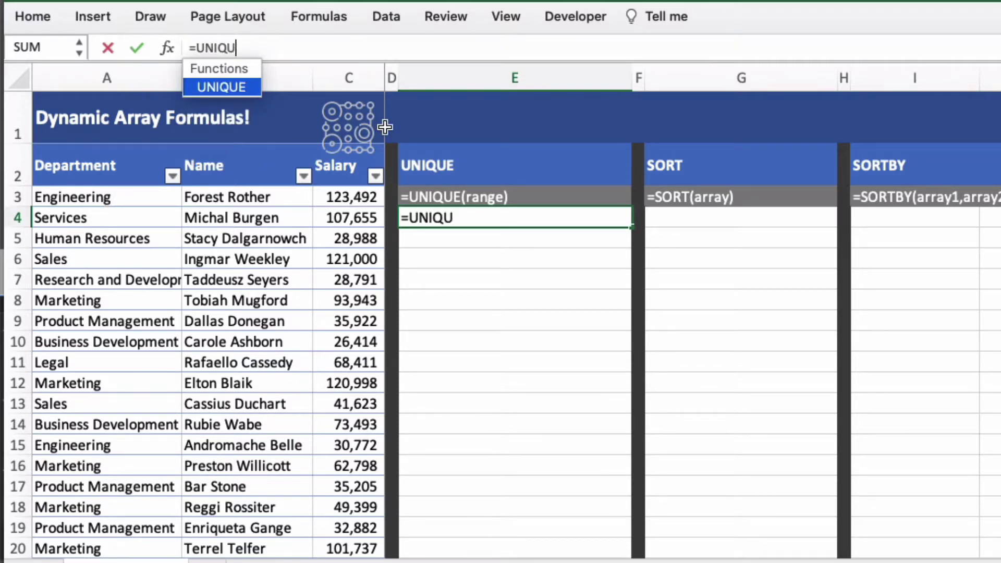
pyautogui.click(127, 197)
pyautogui.hotkey('ctrl', 'shift', 'Down')
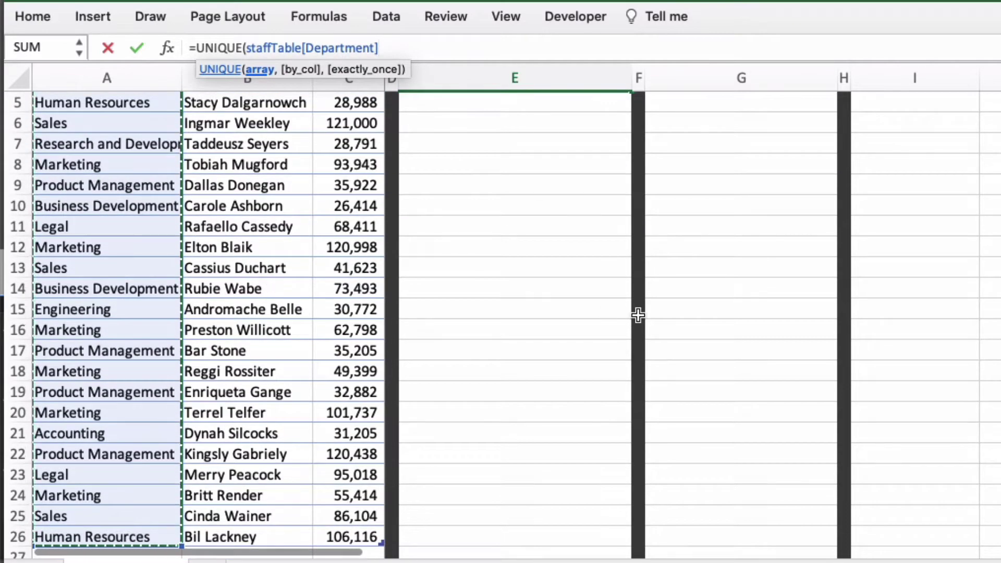
pyautogui.scroll(3, 476, 347)
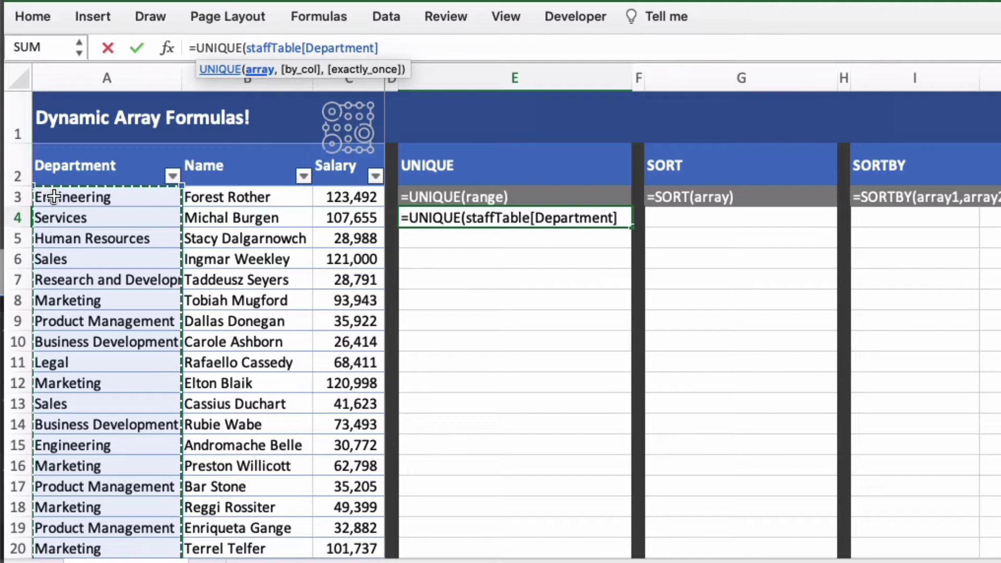
pyautogui.write(')')
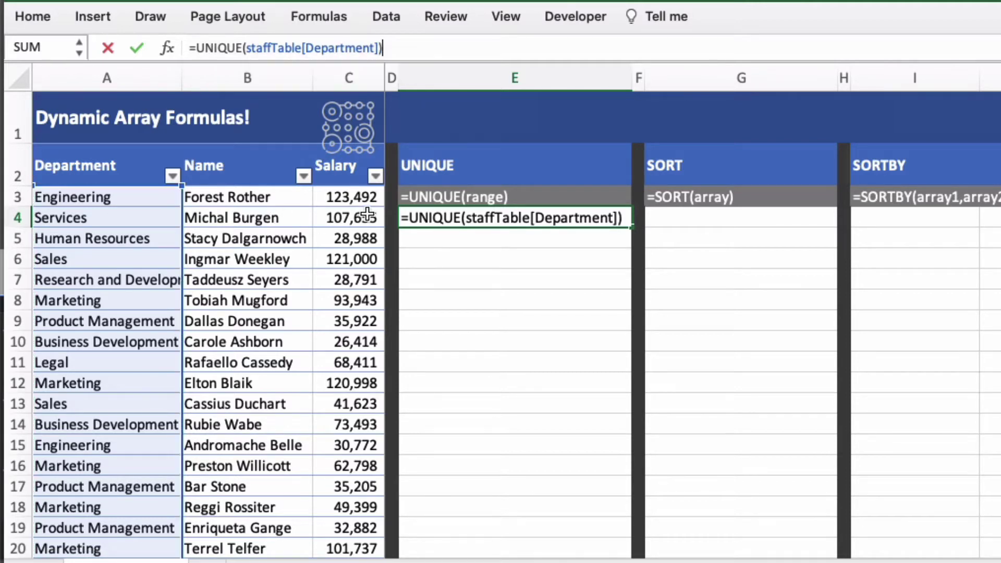
pyautogui.press('Return')
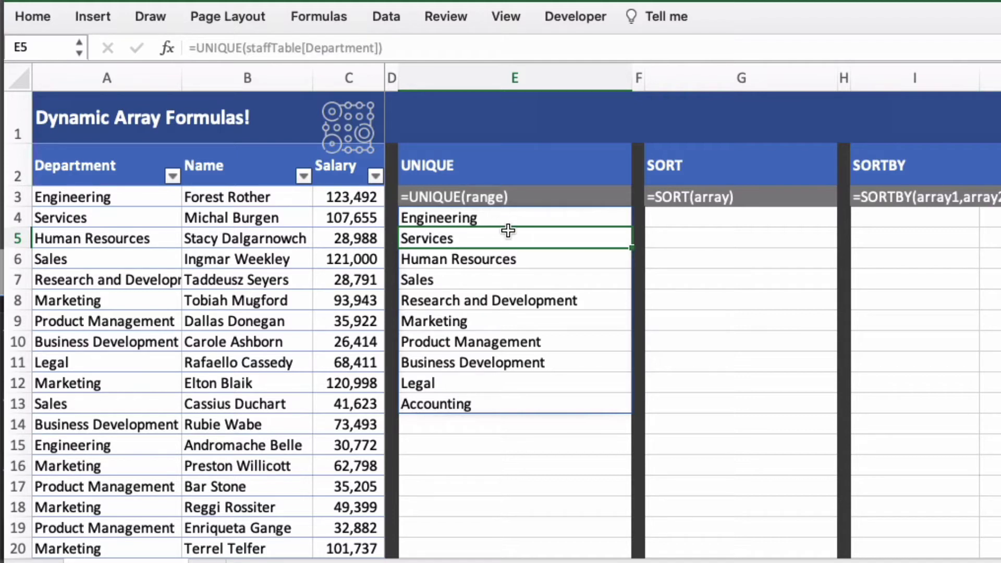
pyautogui.press('Up')
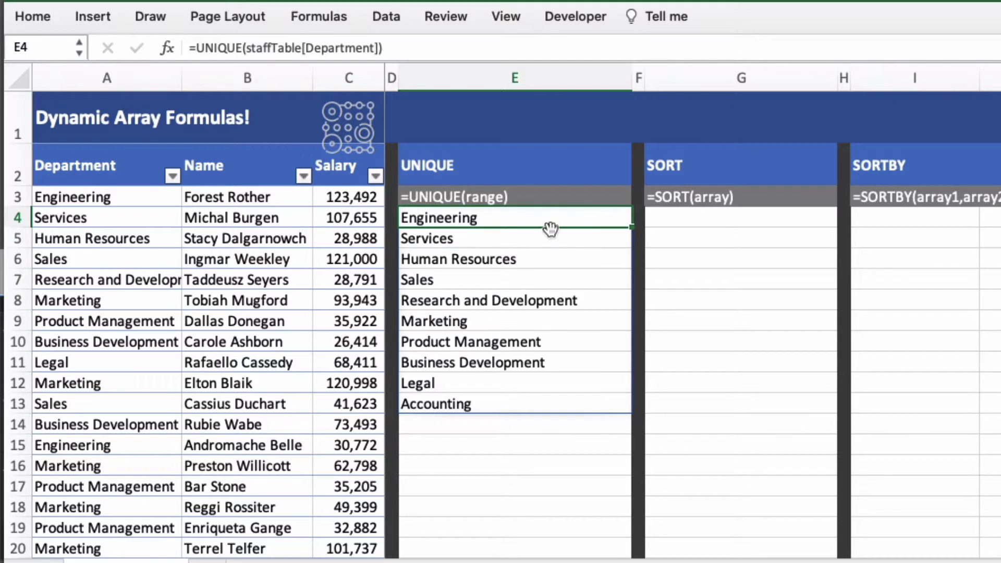
pyautogui.click(540, 297)
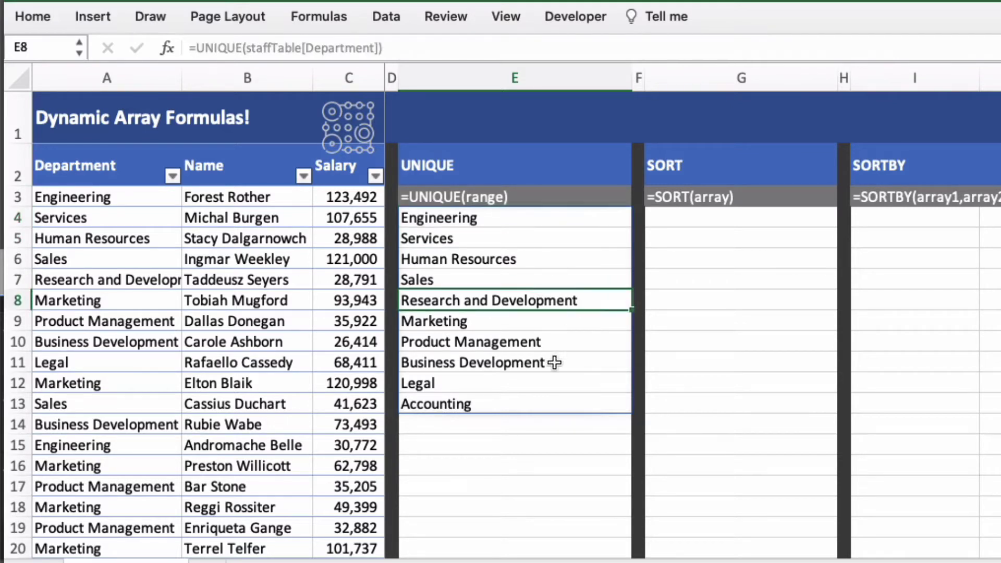
pyautogui.click(553, 397)
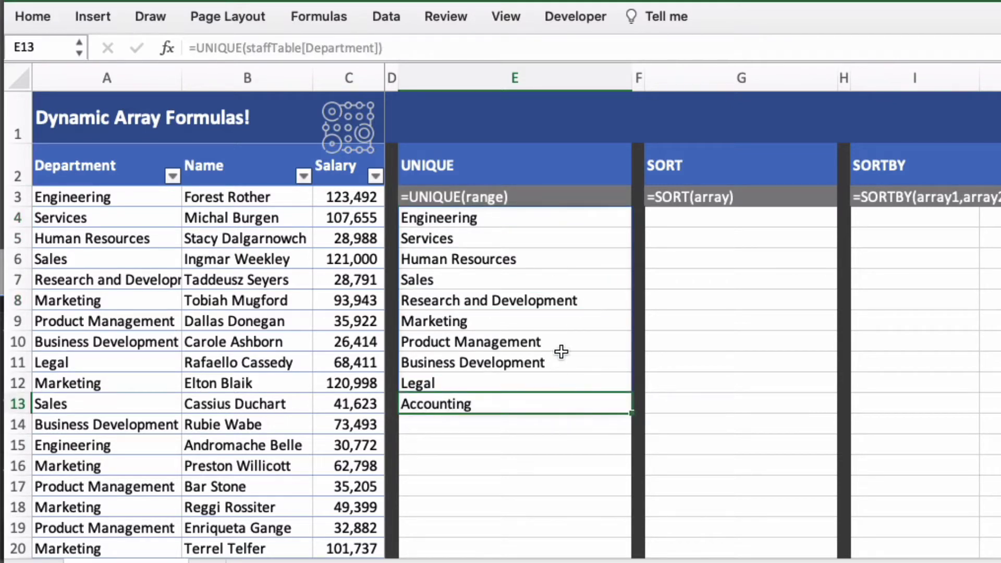
pyautogui.click(558, 301)
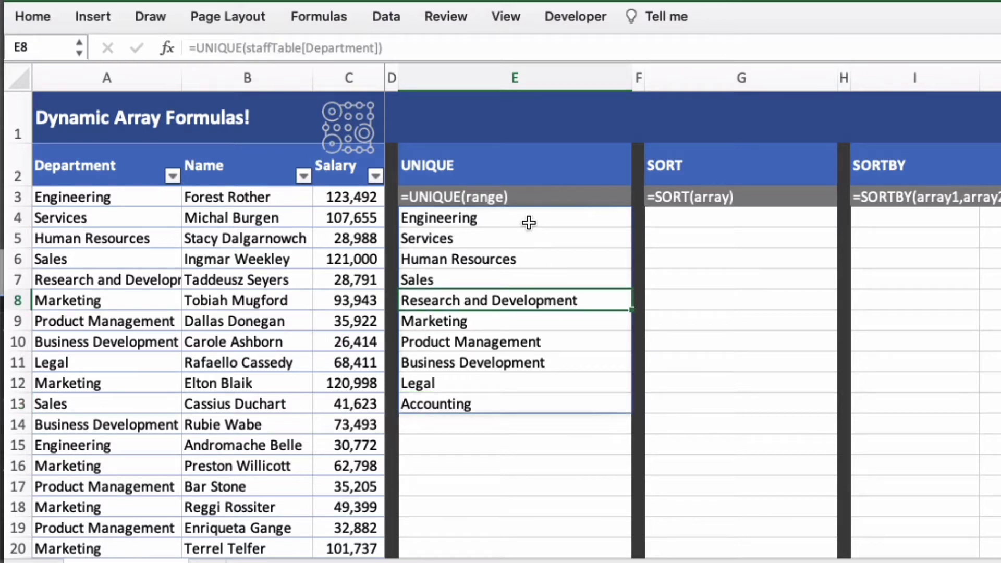
pyautogui.click(525, 225)
pyautogui.click(546, 405)
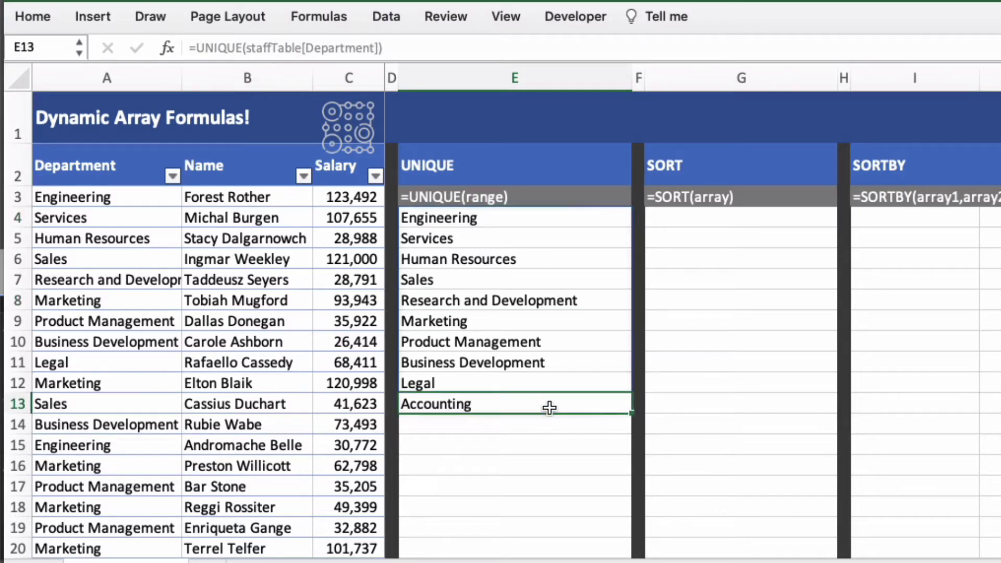
pyautogui.click(550, 300)
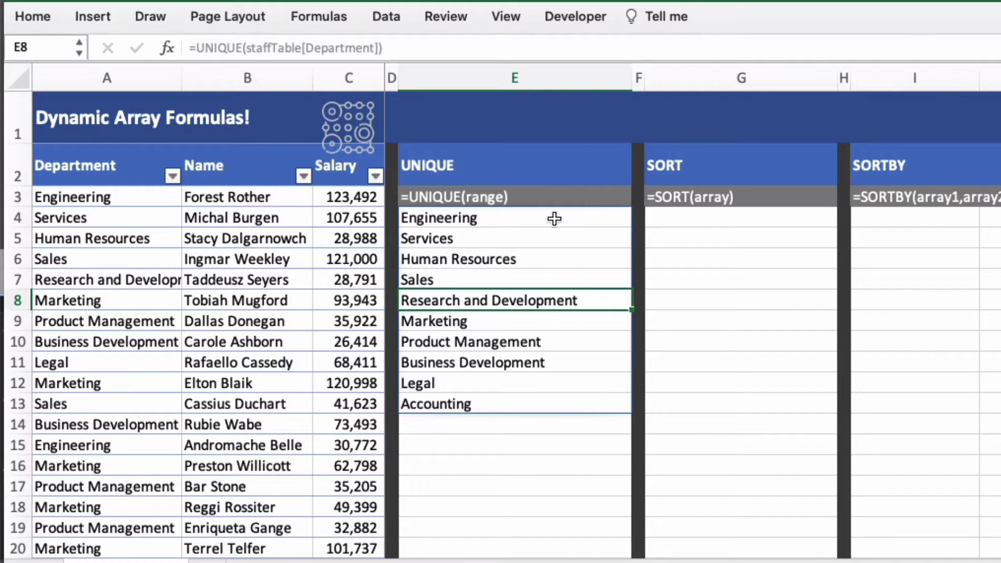
pyautogui.click(553, 218)
pyautogui.keyDown('shift'); pyautogui.click(554, 402); pyautogui.keyUp('shift')
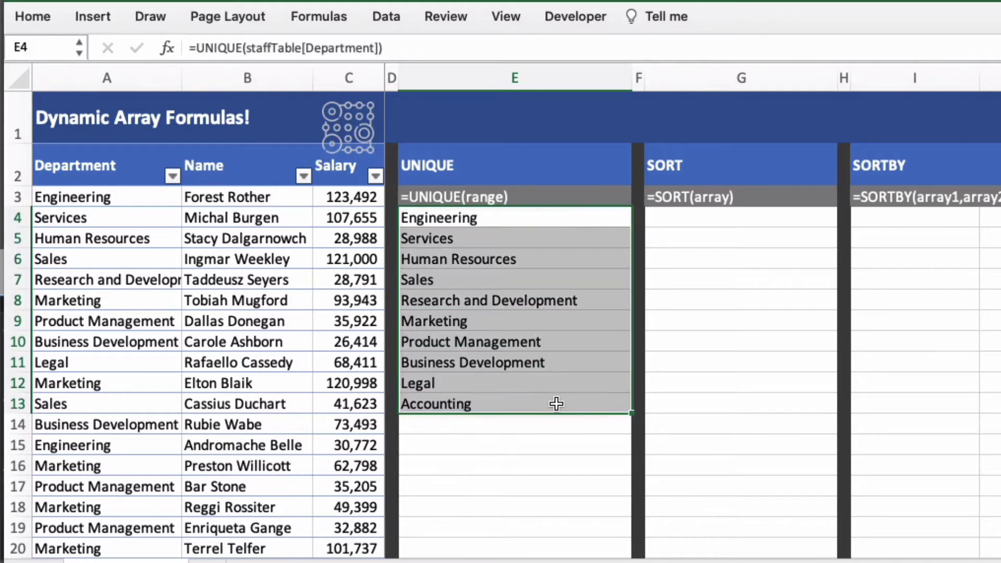
pyautogui.click(569, 240)
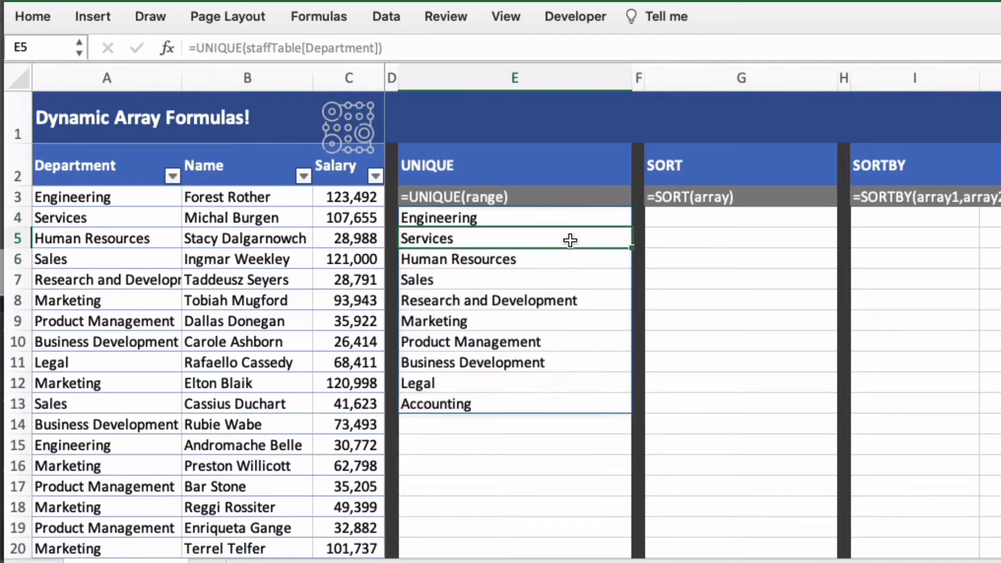
pyautogui.click(573, 211)
pyautogui.click(535, 336)
pyautogui.click(516, 242)
pyautogui.click(507, 293)
pyautogui.click(514, 258)
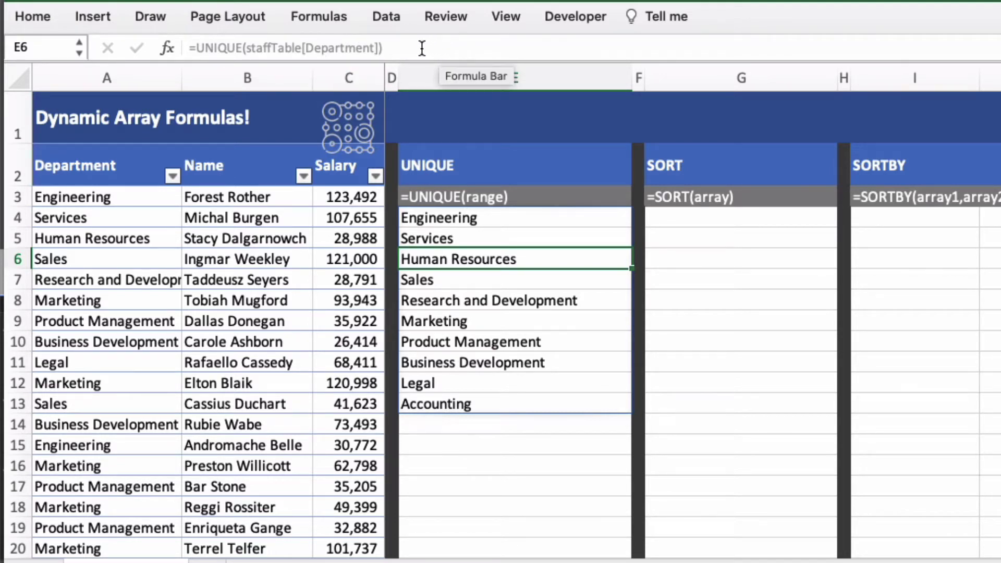
pyautogui.click(485, 317)
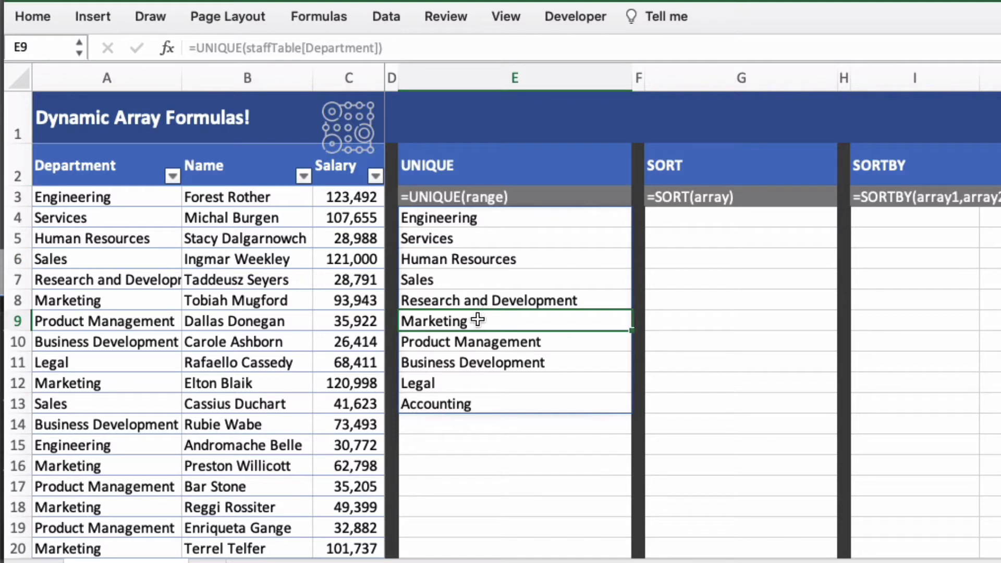
pyautogui.write('asdfasdfasdf')
pyautogui.press('Return')
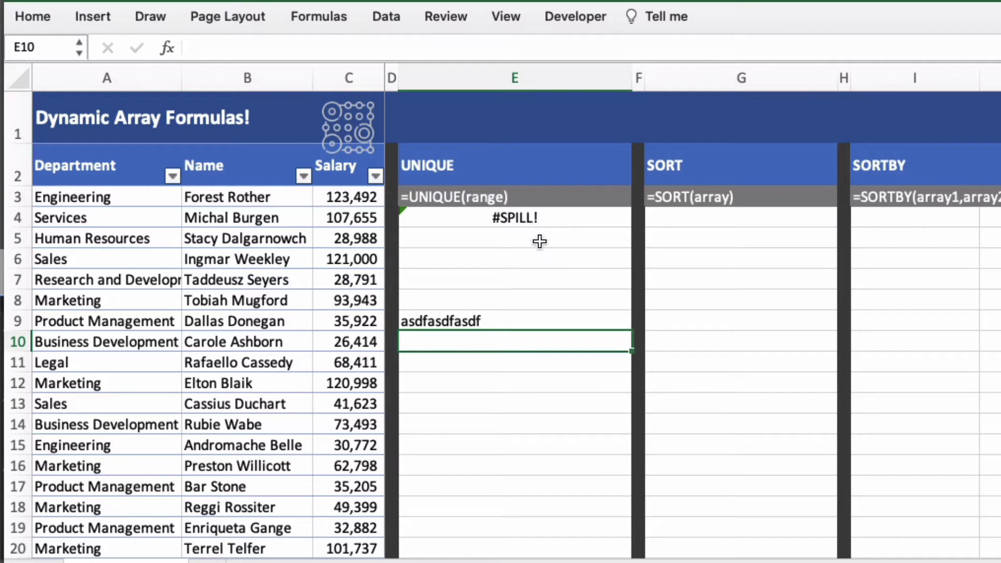
pyautogui.hotkey('ctrl', 'z')
pyautogui.click(514, 253)
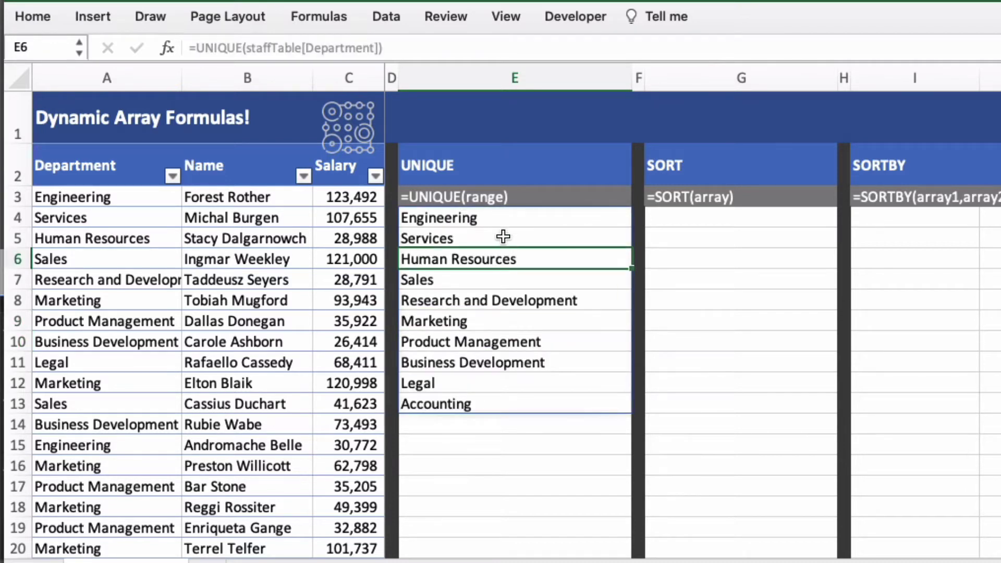
pyautogui.click(509, 218)
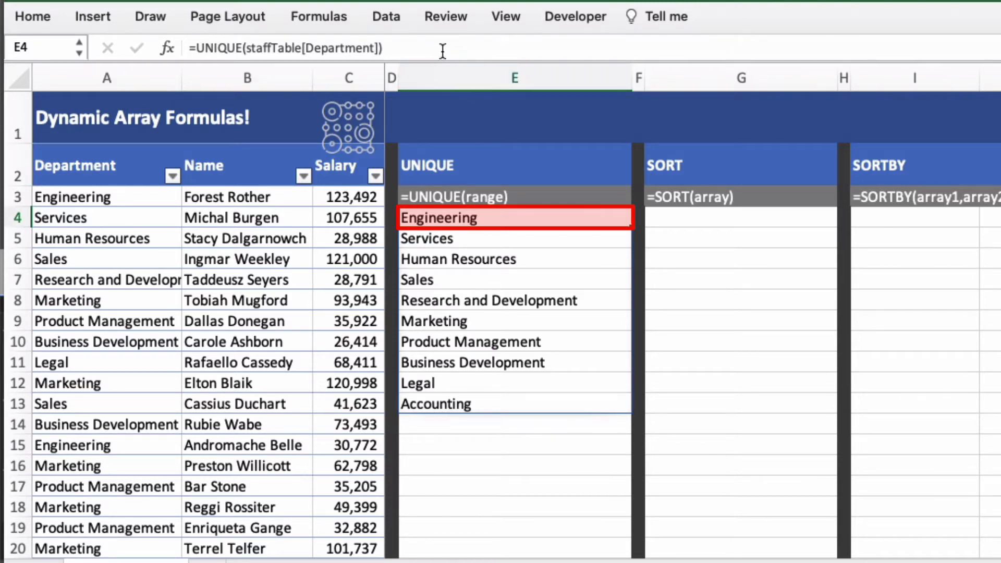
# Enter =SORT(E4#) in G4 to list the ten departments alphabetically, Accounting to Services.
pyautogui.press('Right')
pyautogui.press('Right')
pyautogui.click(474, 46)
pyautogui.write('=SORT(')
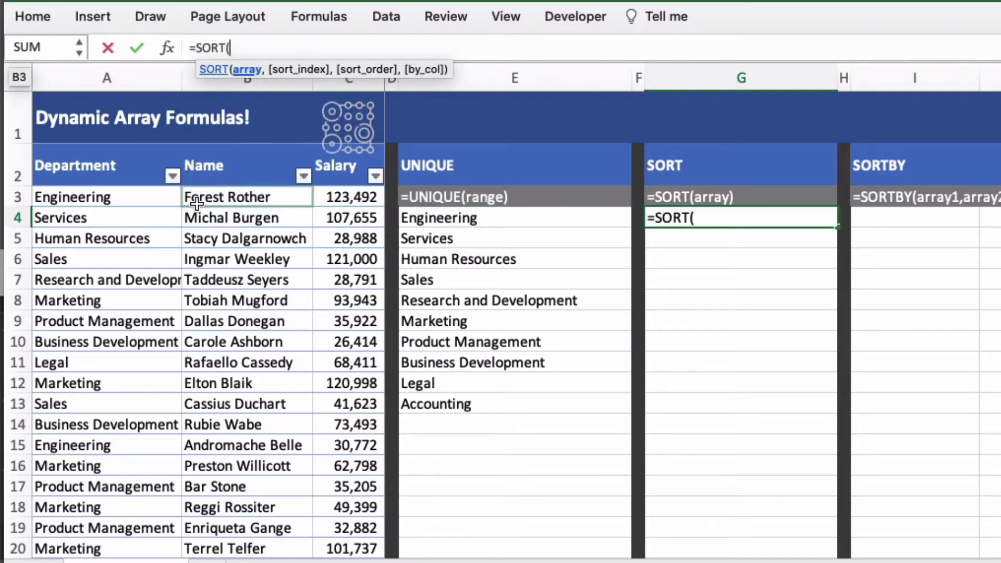
pyautogui.click(481, 216)
pyautogui.moveTo(480, 216); pyautogui.dragTo(496, 388)
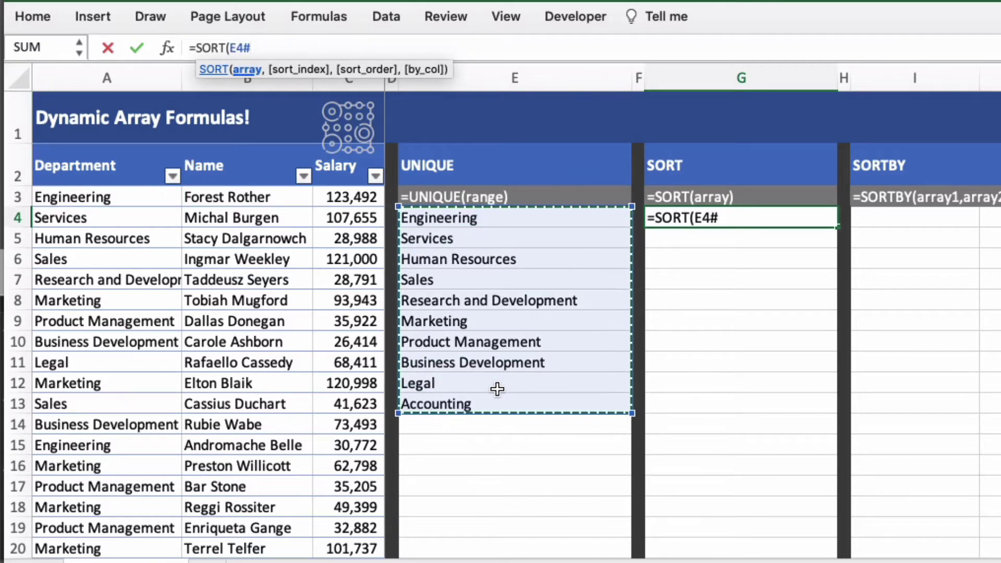
pyautogui.write(')')
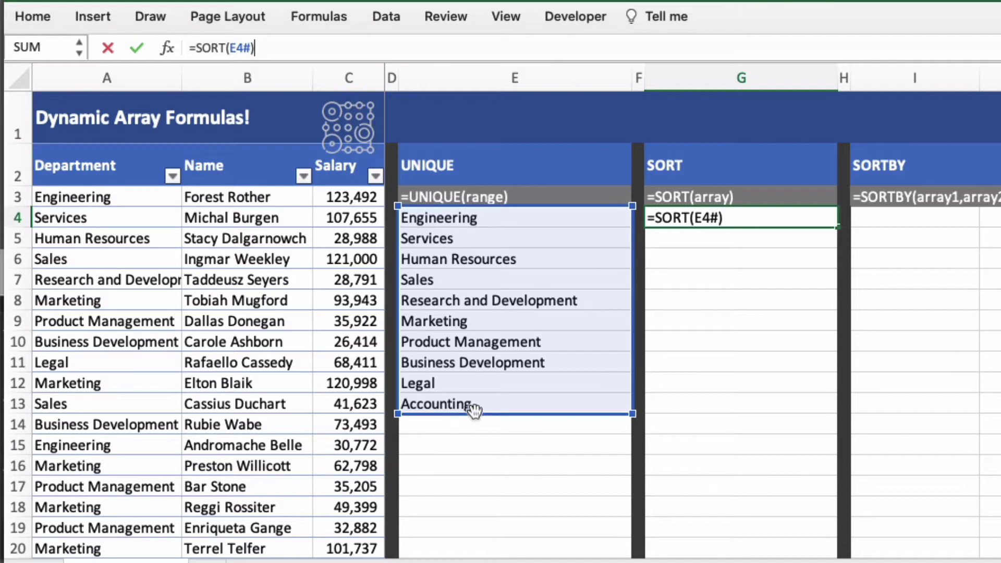
pyautogui.click(253, 50)
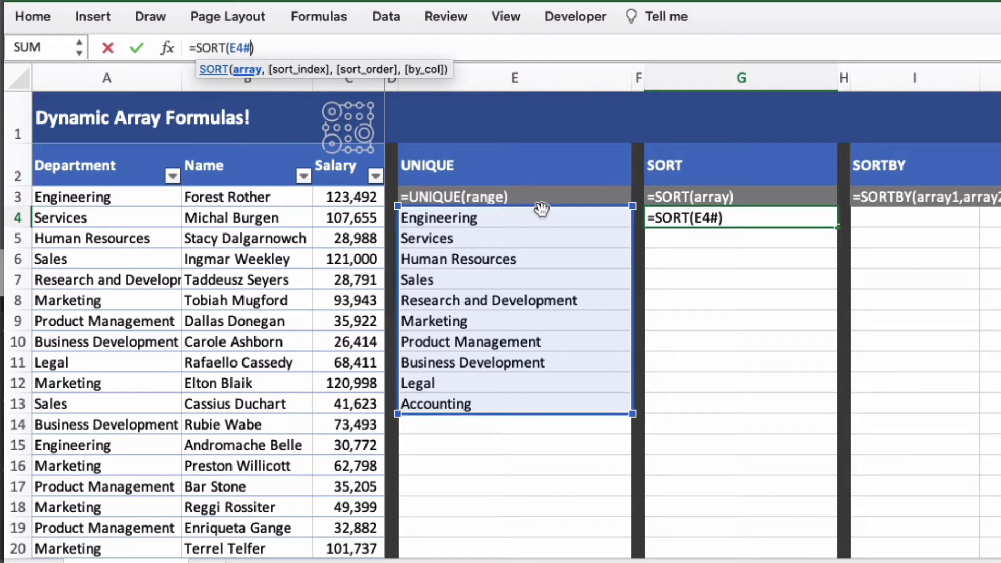
pyautogui.press('Return')
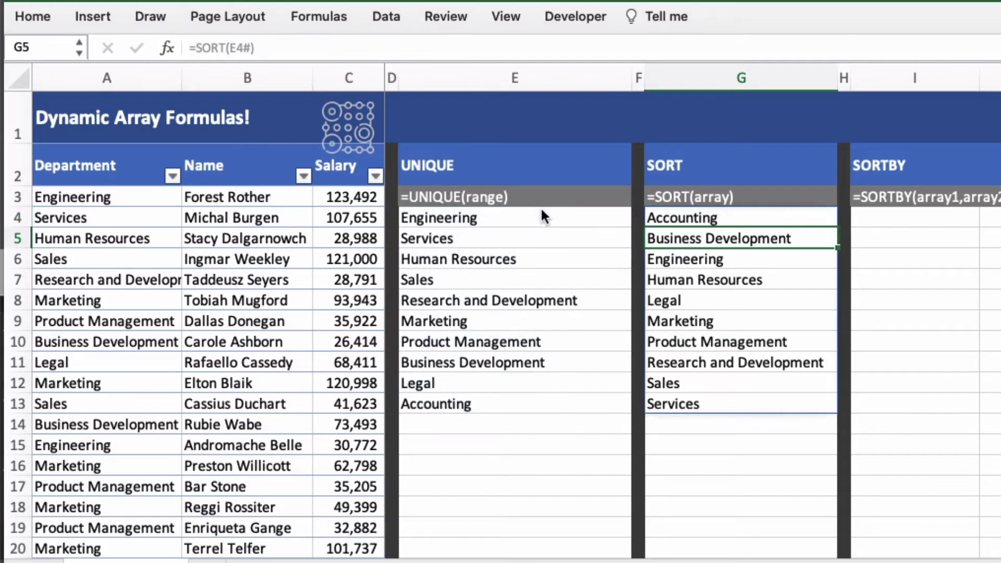
pyautogui.click(702, 218)
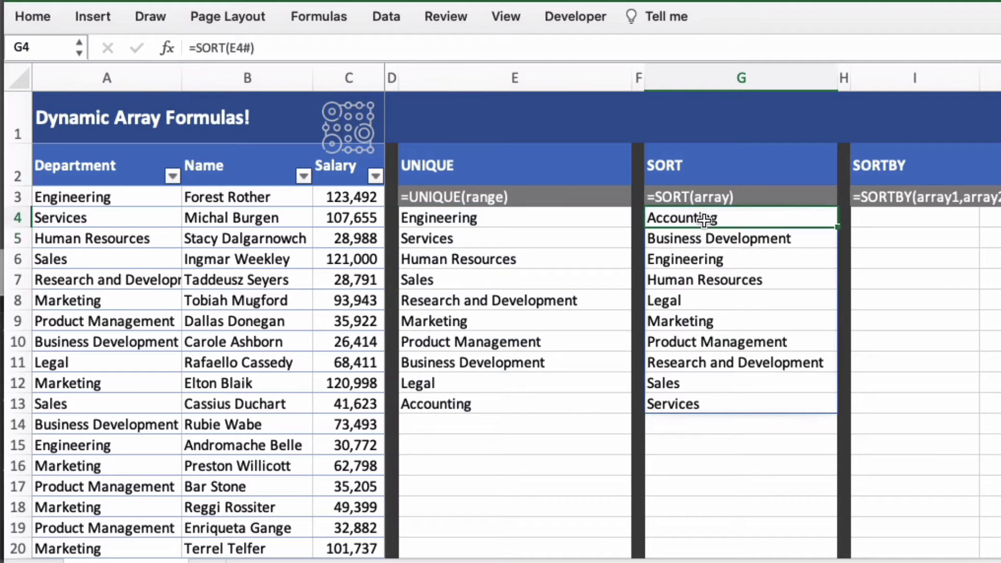
# Start a SORTBY formula in I4 that references the staff table's Name-to-Salary columns.
pyautogui.hscroll(5, 777, 238)
pyautogui.click(483, 223)
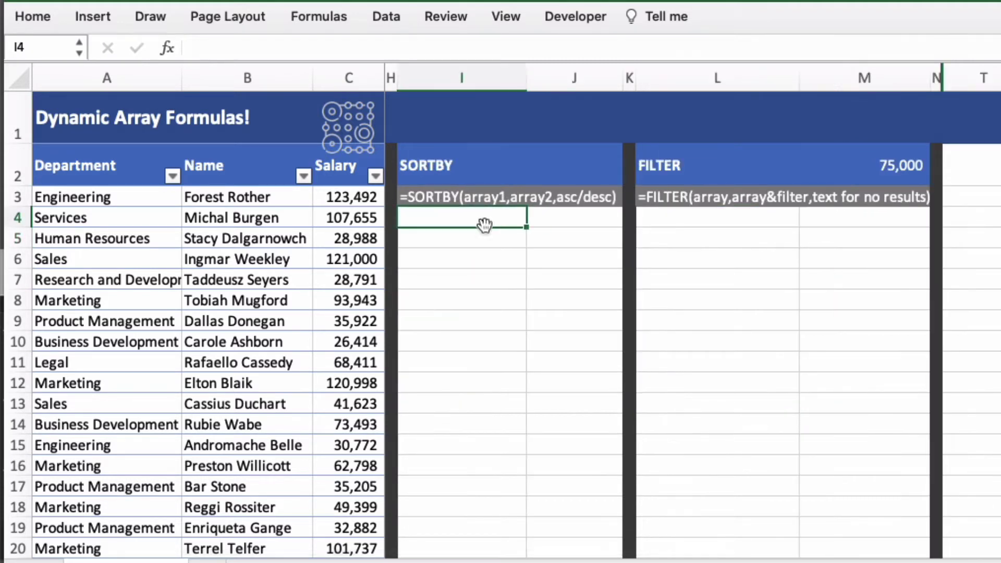
pyautogui.click(352, 47)
pyautogui.write('=')
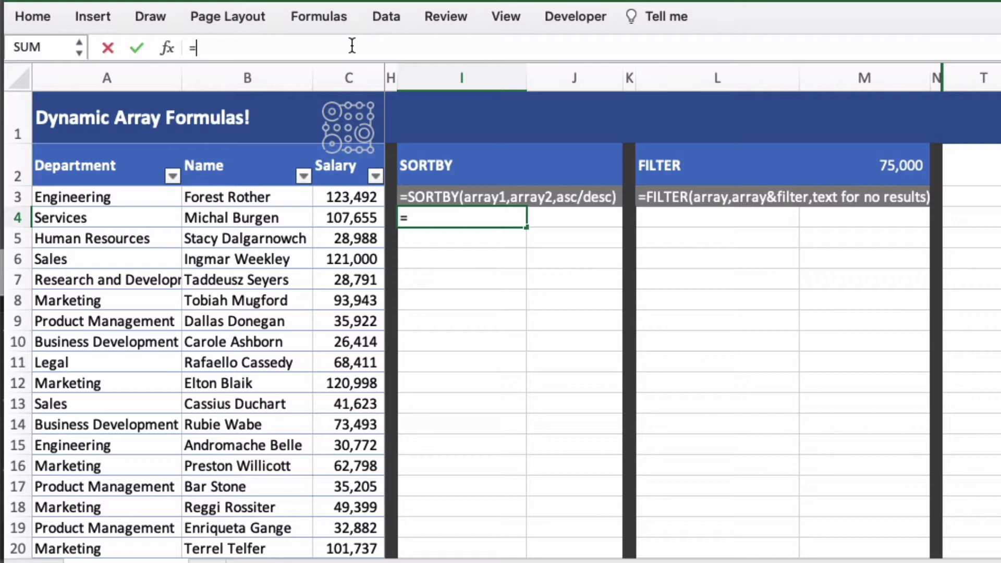
pyautogui.write('SORTBY(')
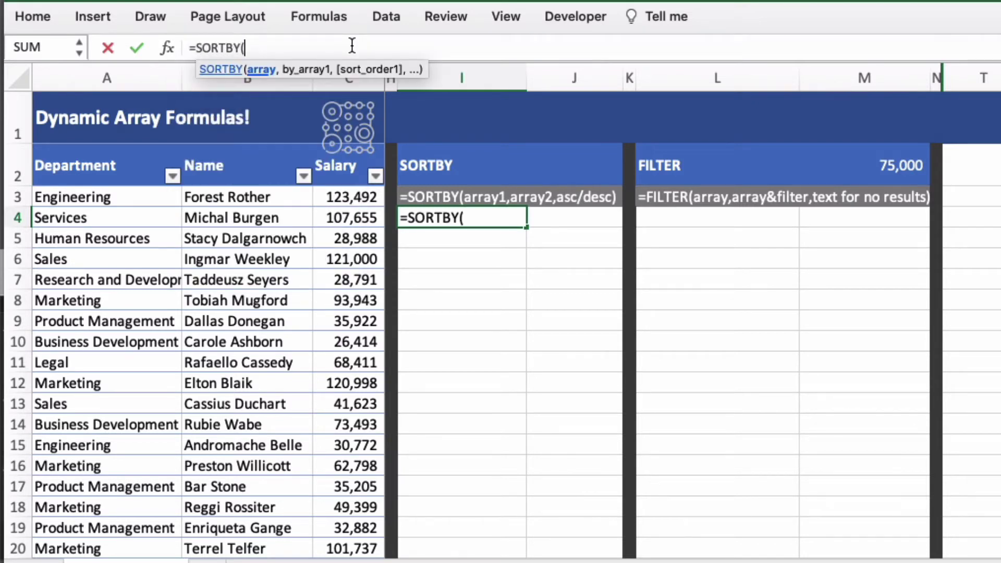
pyautogui.click(108, 198)
pyautogui.click(230, 197)
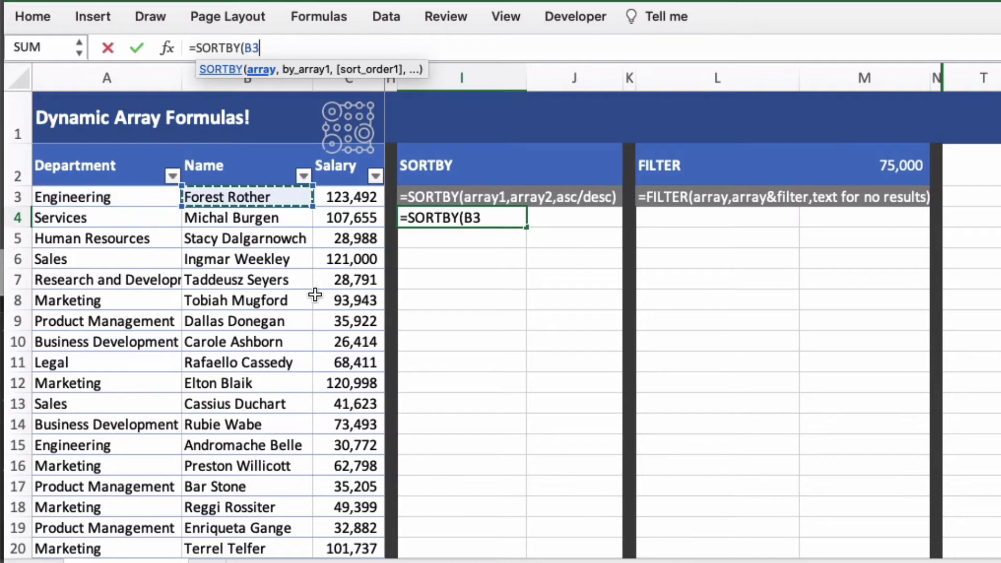
pyautogui.hotkey('ctrl', 'shift', 'Down')
pyautogui.hotkey('shift', 'Right')
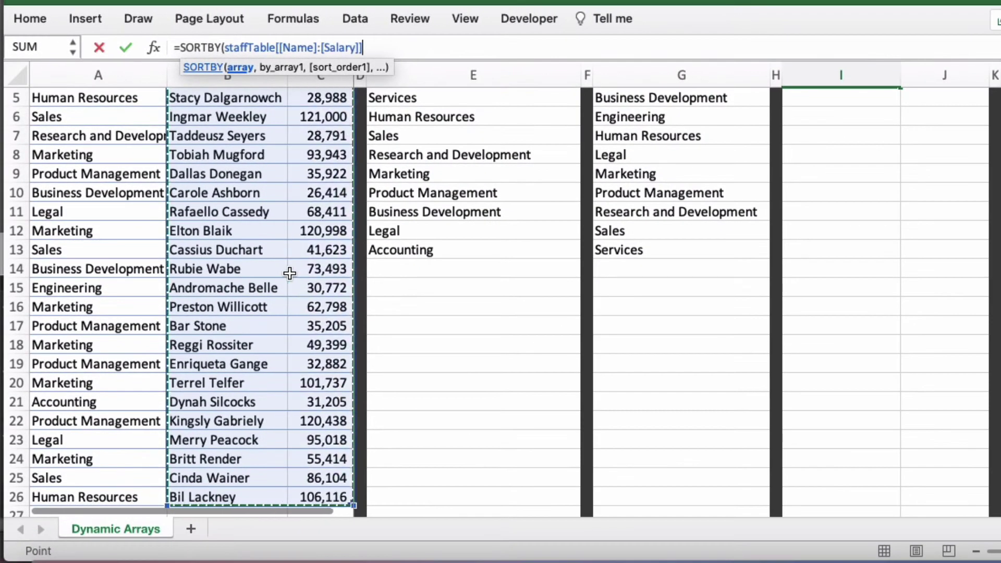
pyautogui.scroll(3, 766, 261)
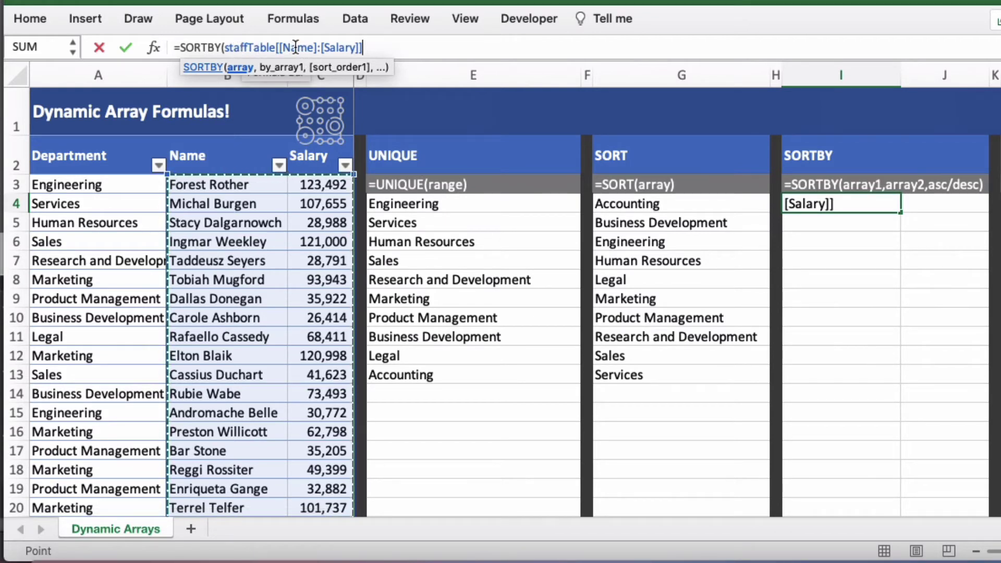
# Add staffTable[Salary] as the sort key with -1 for highest-first order, and commit.
pyautogui.click(414, 46)
pyautogui.write(',')
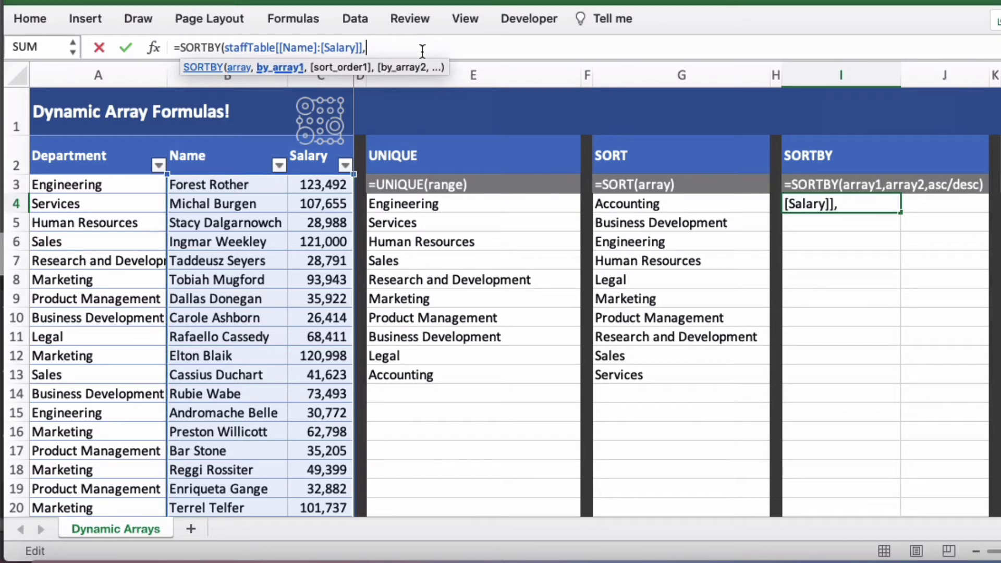
pyautogui.click(313, 187)
pyautogui.hotkey('ctrl', 'shift', 'Down')
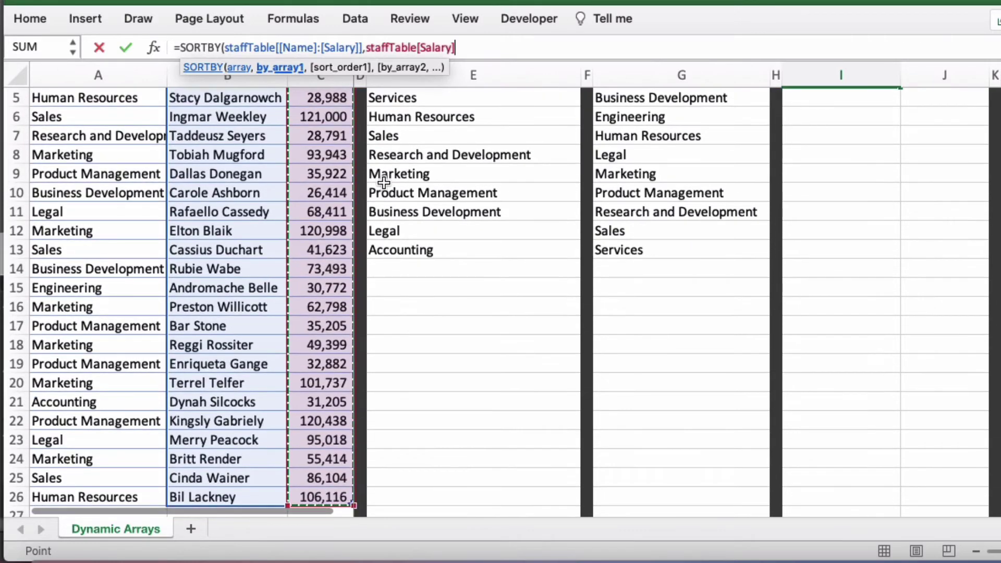
pyautogui.scroll(2, 746, 233)
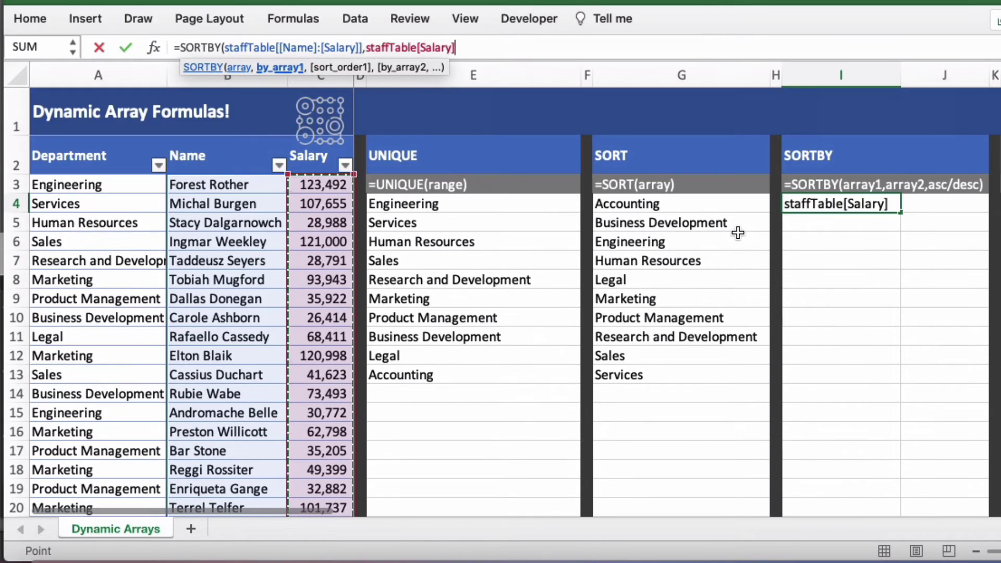
pyautogui.write(',')
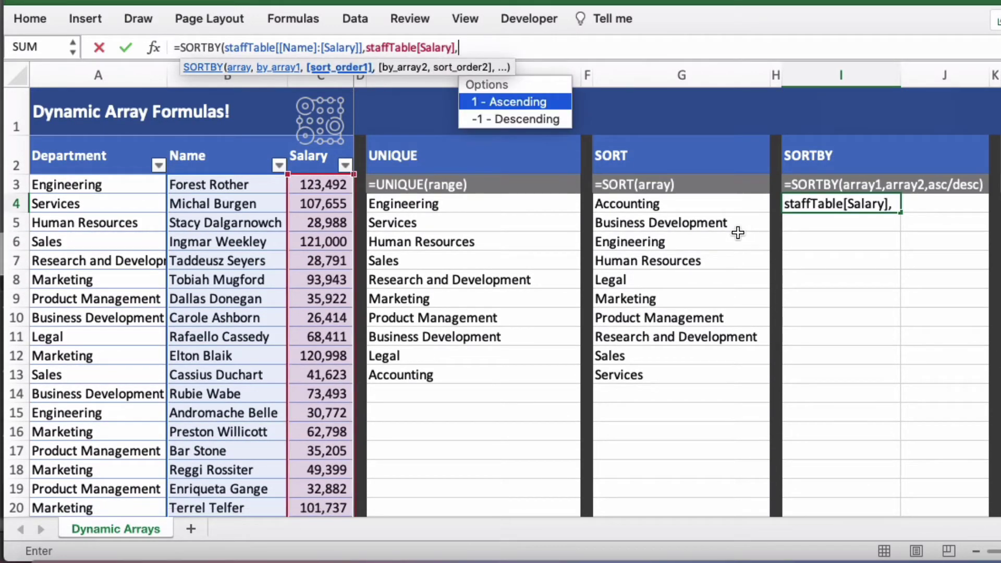
pyautogui.write('-1')
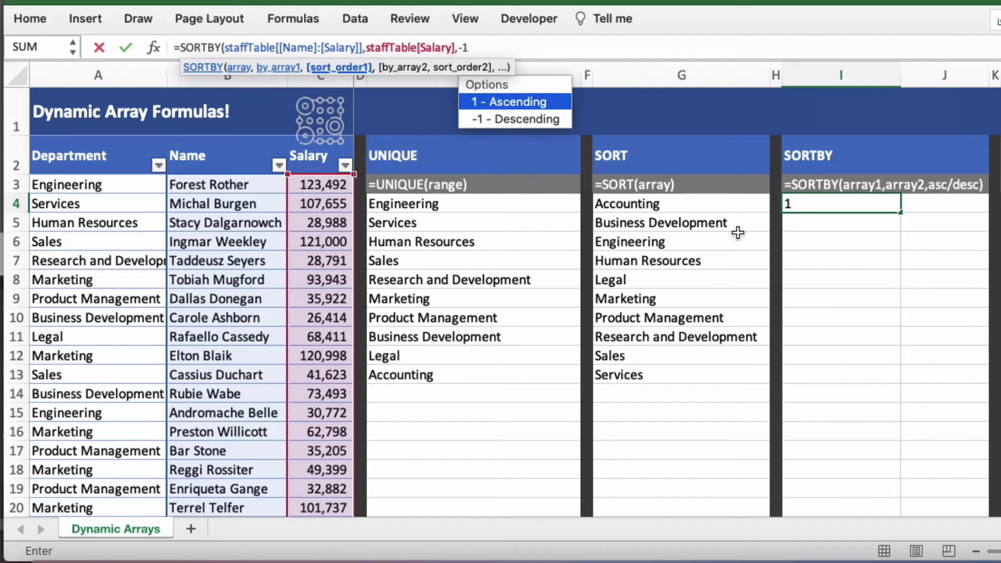
pyautogui.press('BackSpace')
pyautogui.press('BackSpace')
pyautogui.write('1')
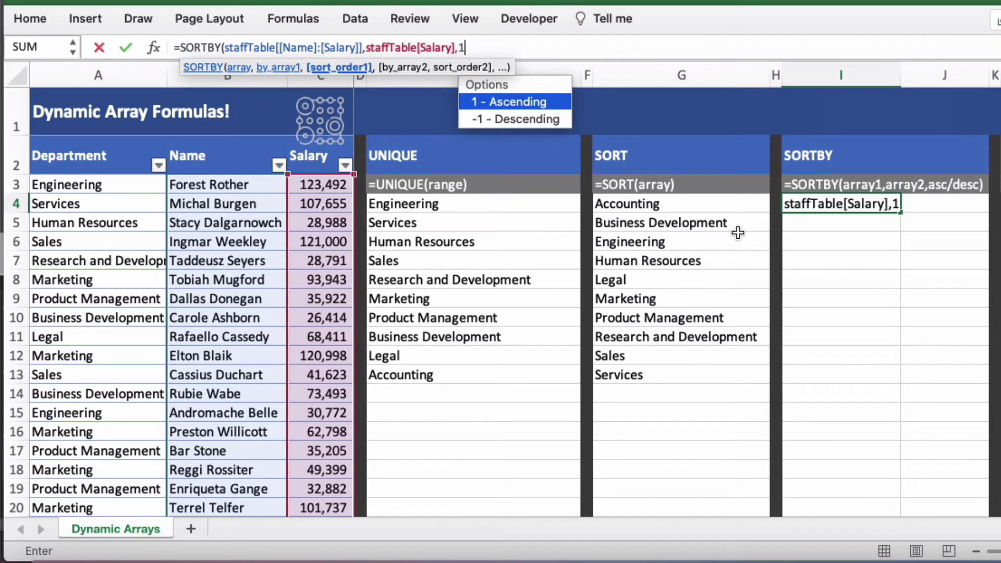
pyautogui.press('BackSpace')
pyautogui.write('-1')
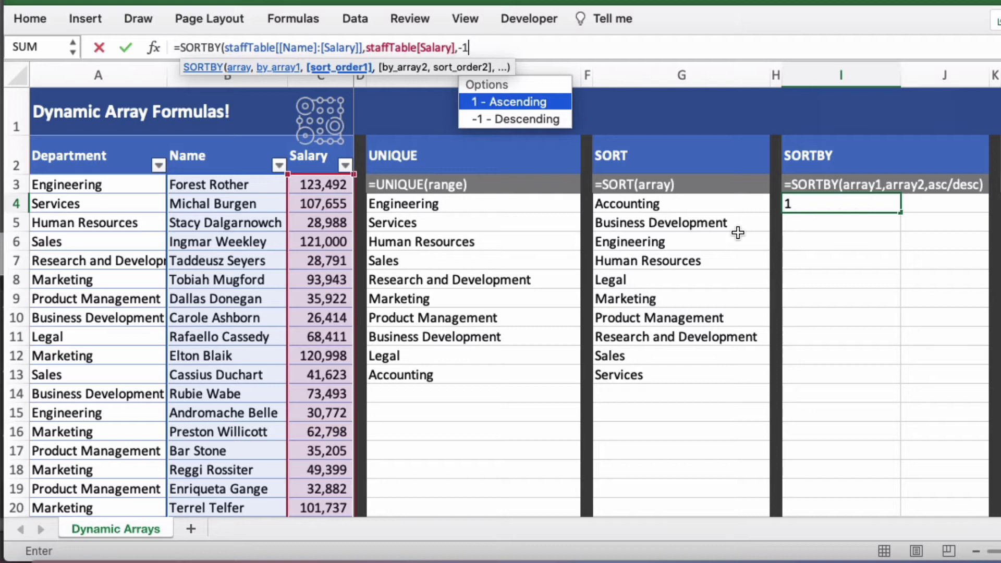
pyautogui.write(')')
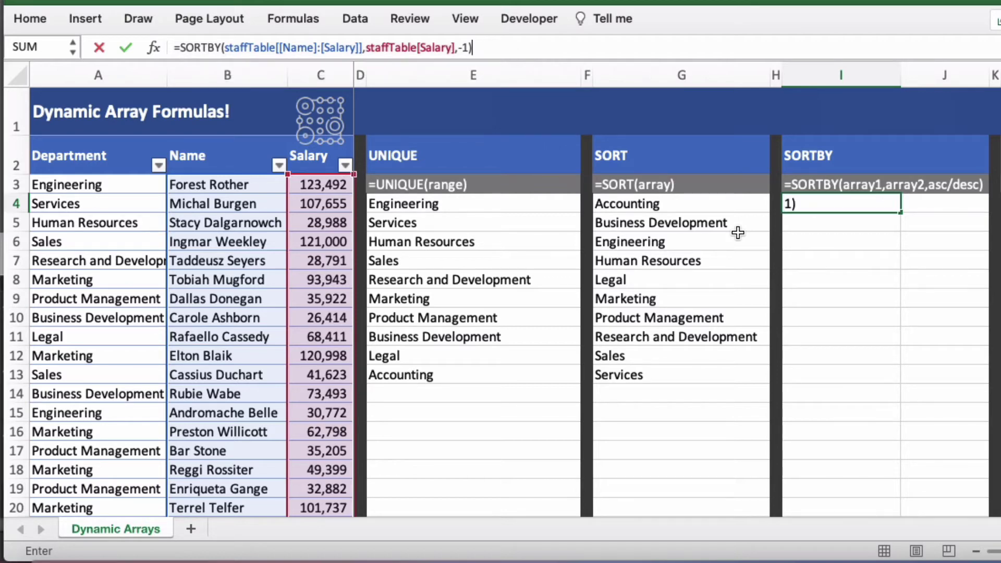
pyautogui.press('Return')
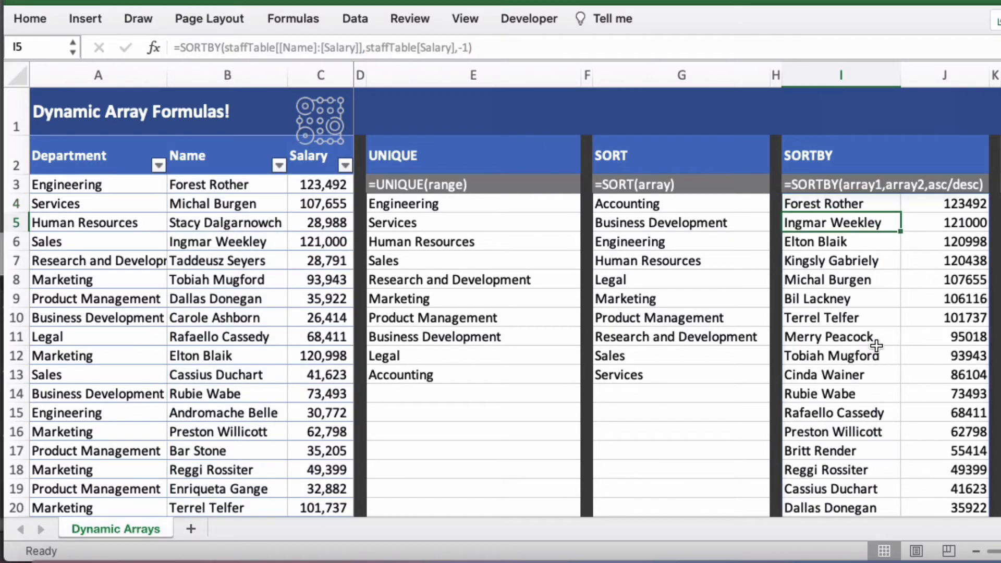
# Review the SORTBY formula's Name-to-Salary reference in I4 without changing it.
pyautogui.click(833, 201)
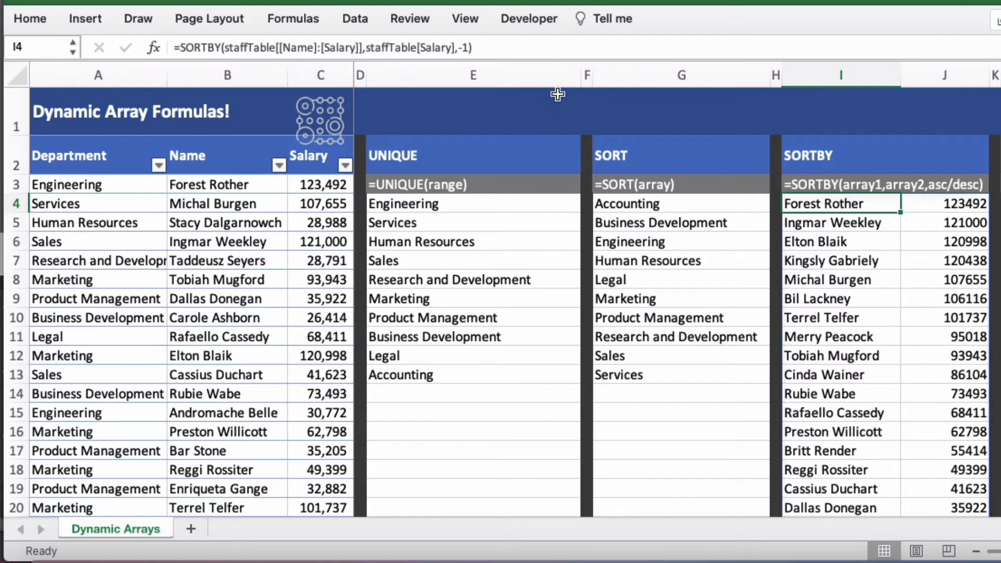
pyautogui.click(363, 47)
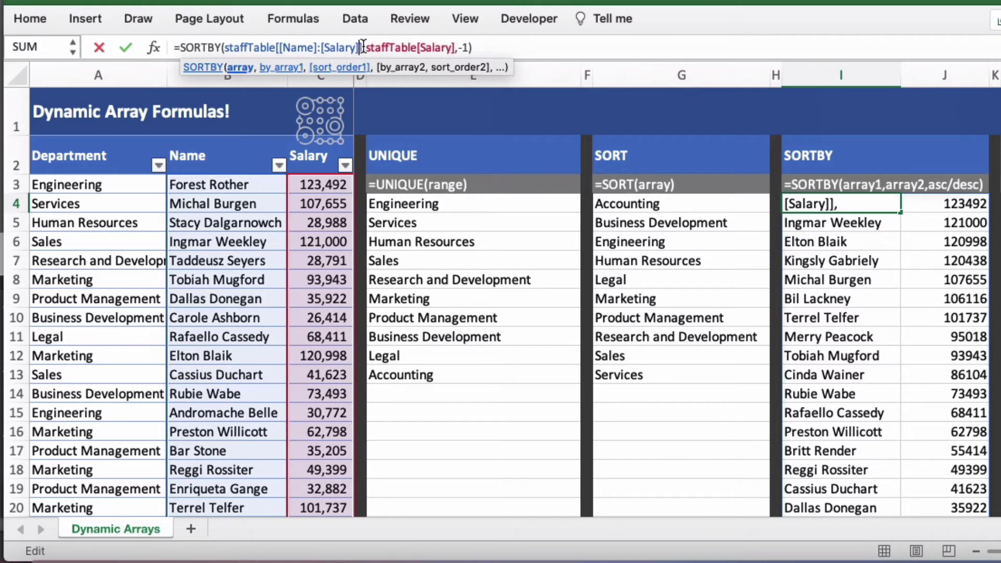
pyautogui.moveTo(361, 47); pyautogui.dragTo(272, 47)
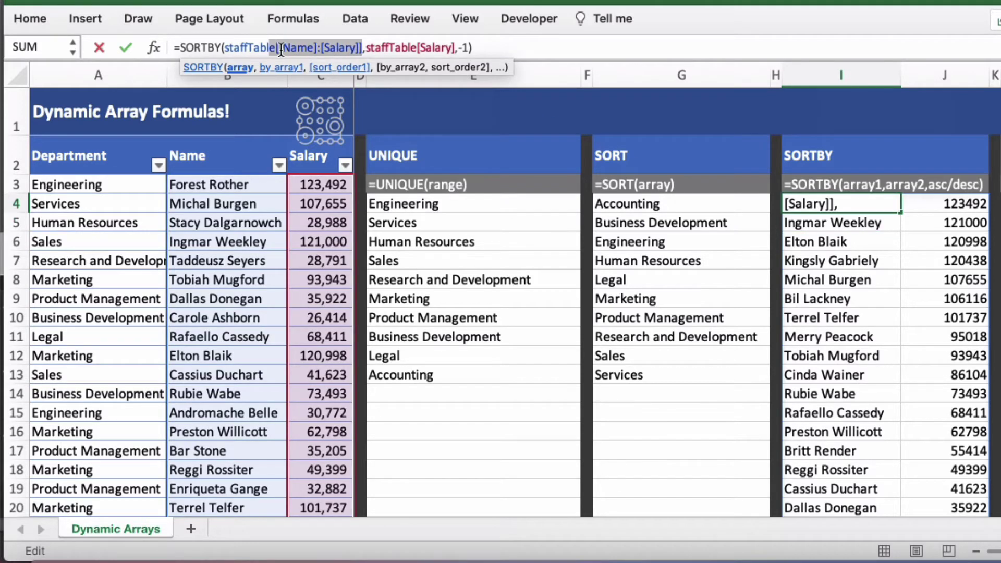
pyautogui.press('Escape')
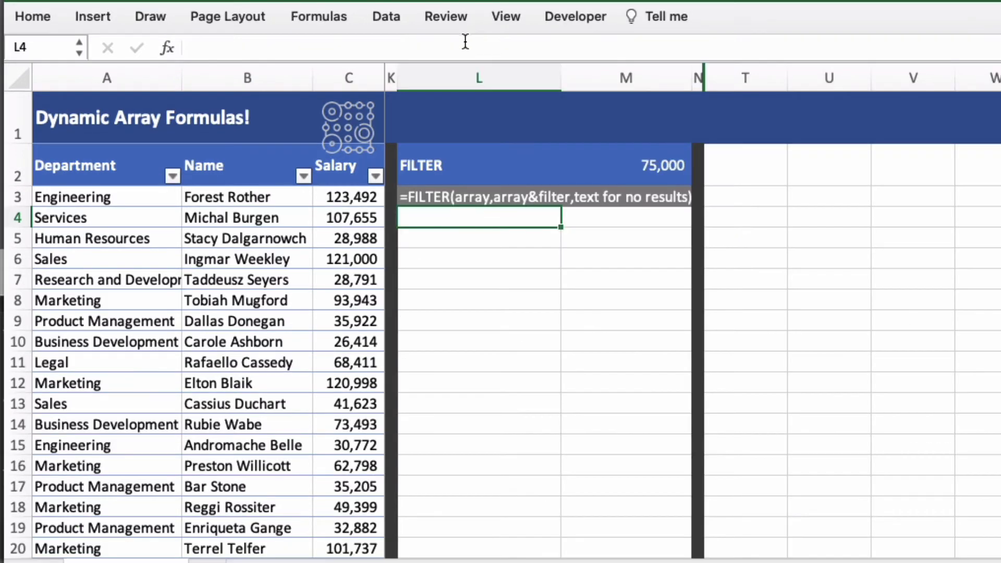
# Enter a FILTER in L4 for Salary >= M2, else 'No one has a salary above this amount!'.
pyautogui.click(429, 44)
pyautogui.write('=FILT')
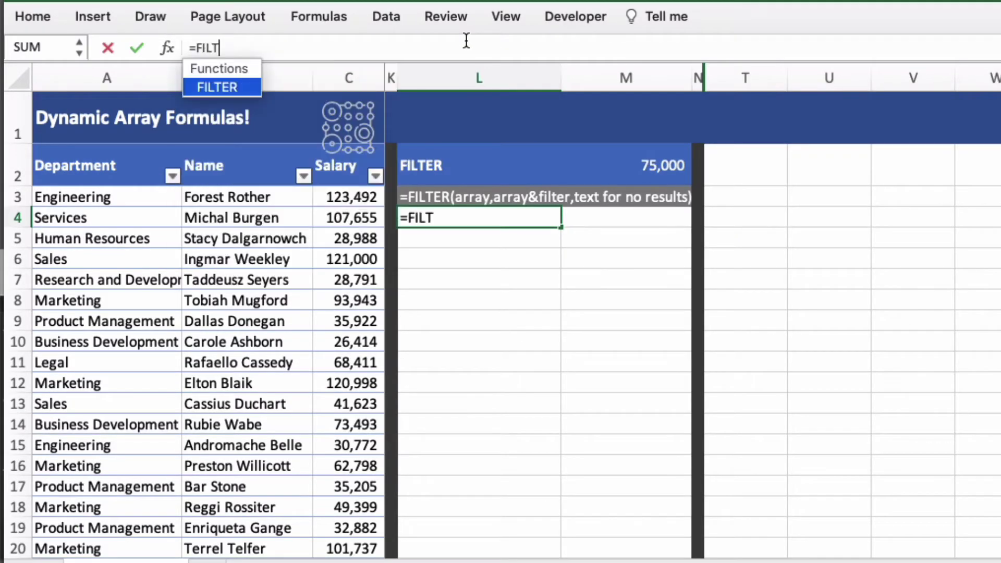
pyautogui.write('ER(staf')
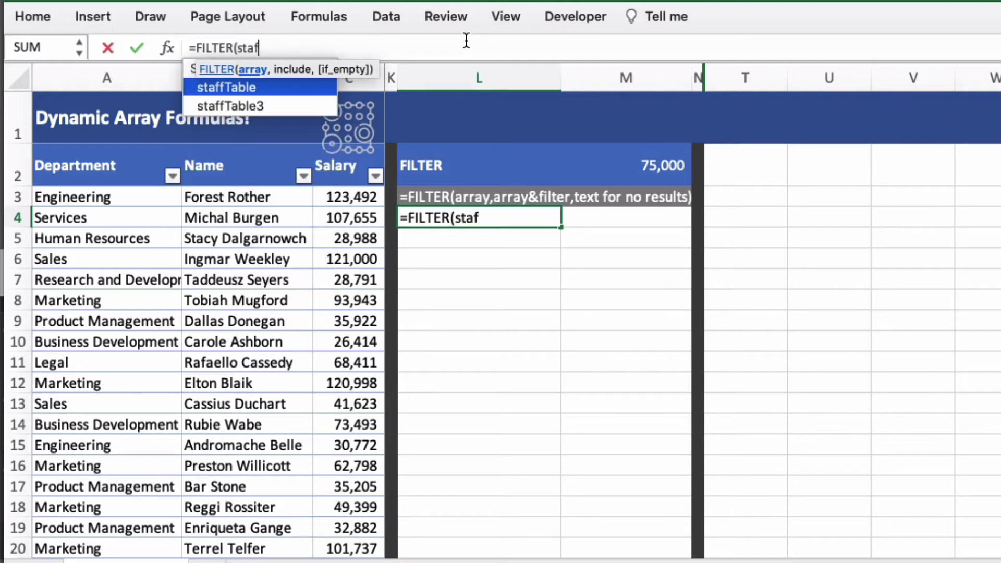
pyautogui.write('fTable[')
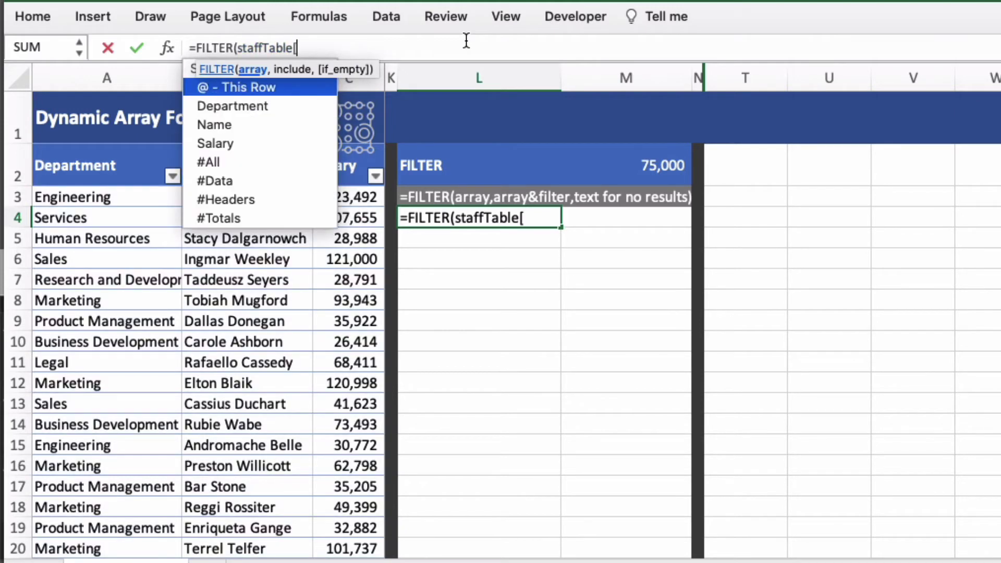
pyautogui.write('[Name]:')
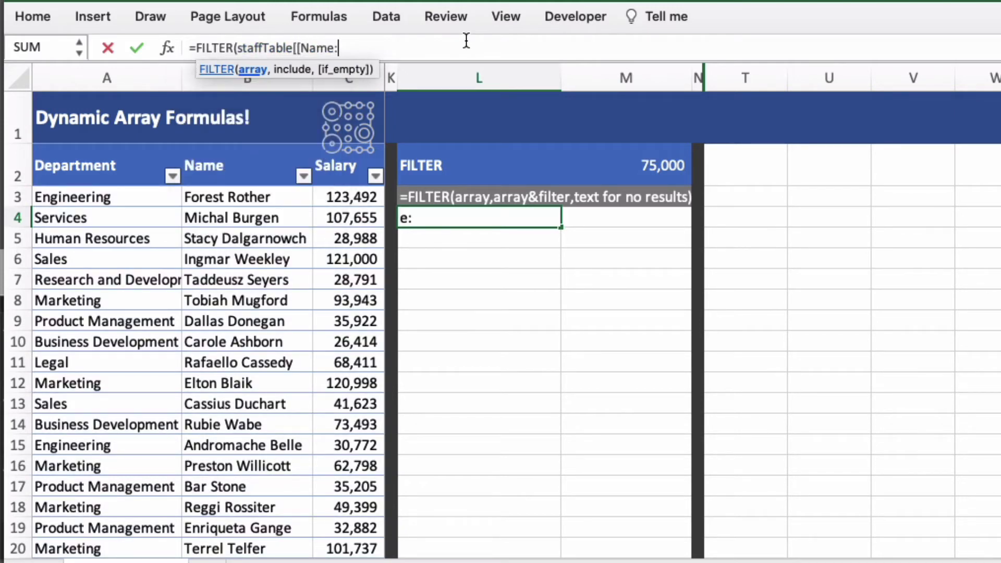
pyautogui.write('[Salary]')
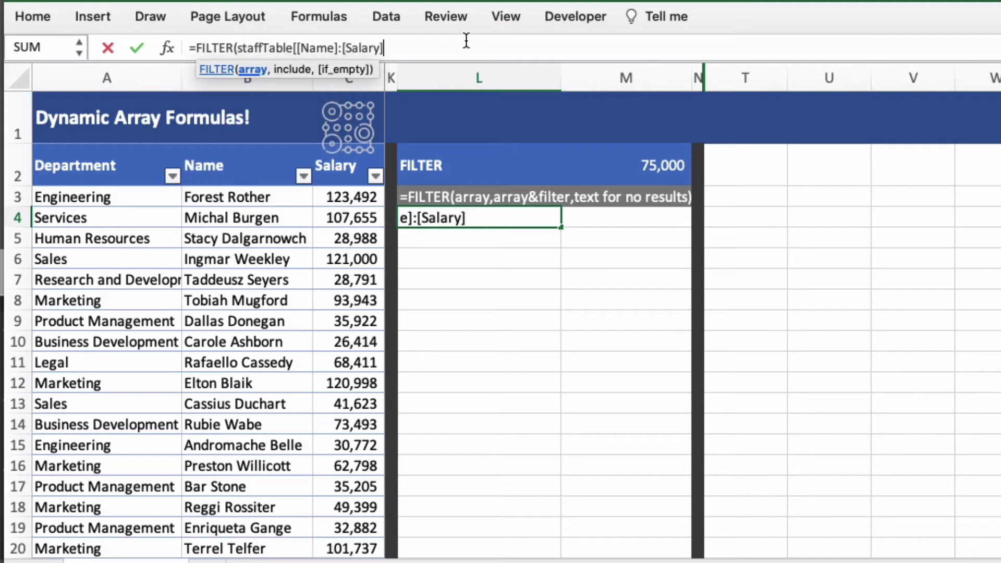
pyautogui.write('], ')
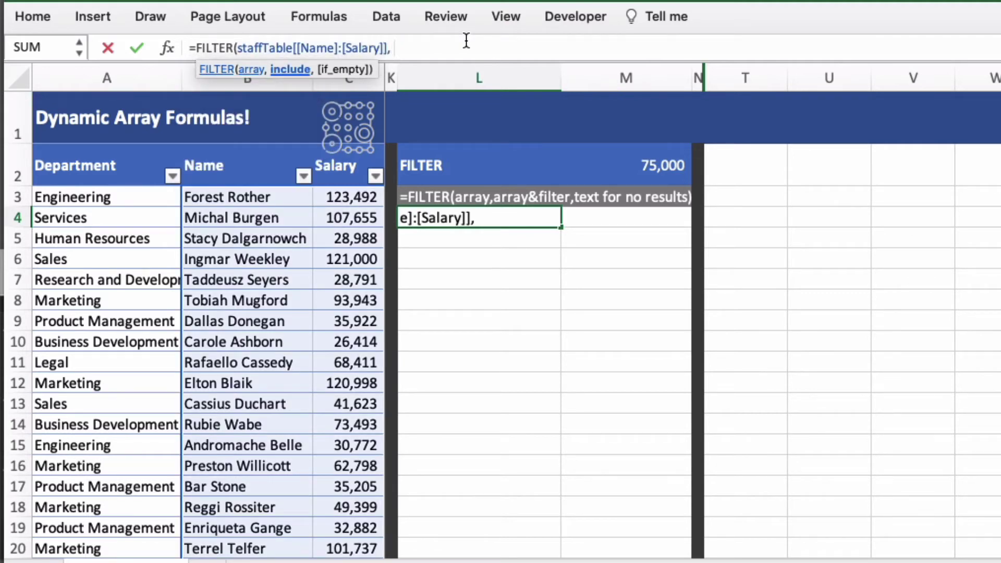
pyautogui.write('staffTable[')
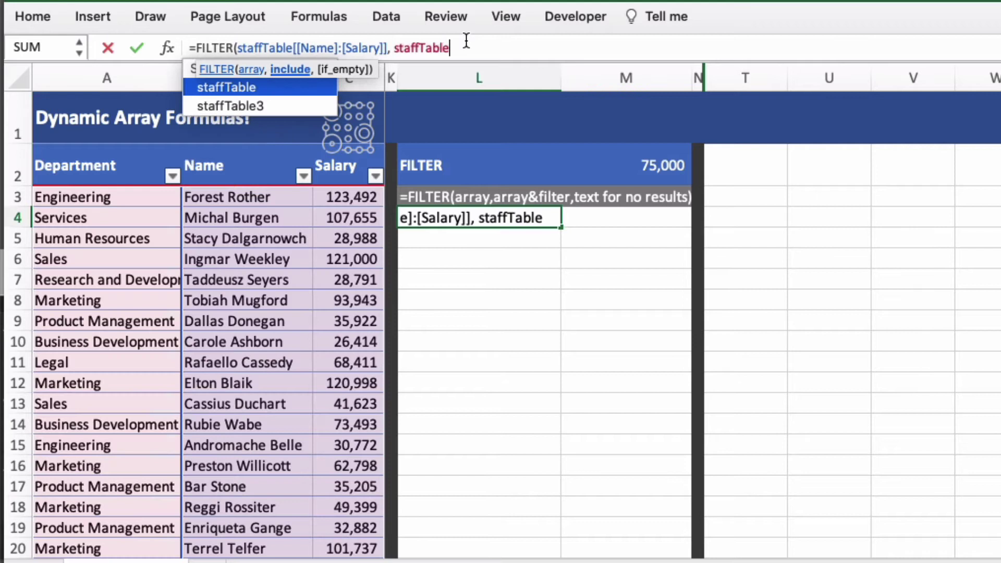
pyautogui.write('Salary],')
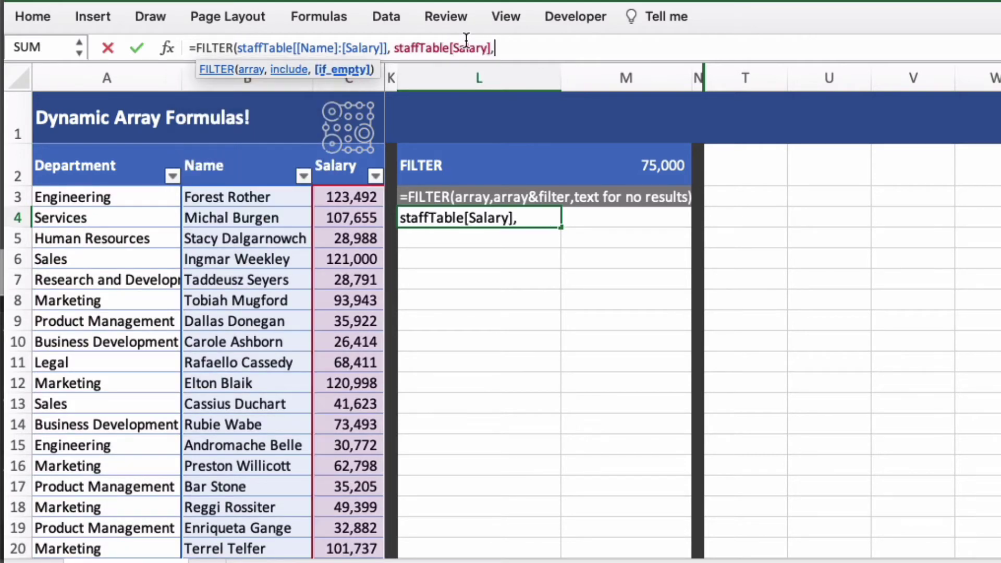
pyautogui.press('BackSpace')
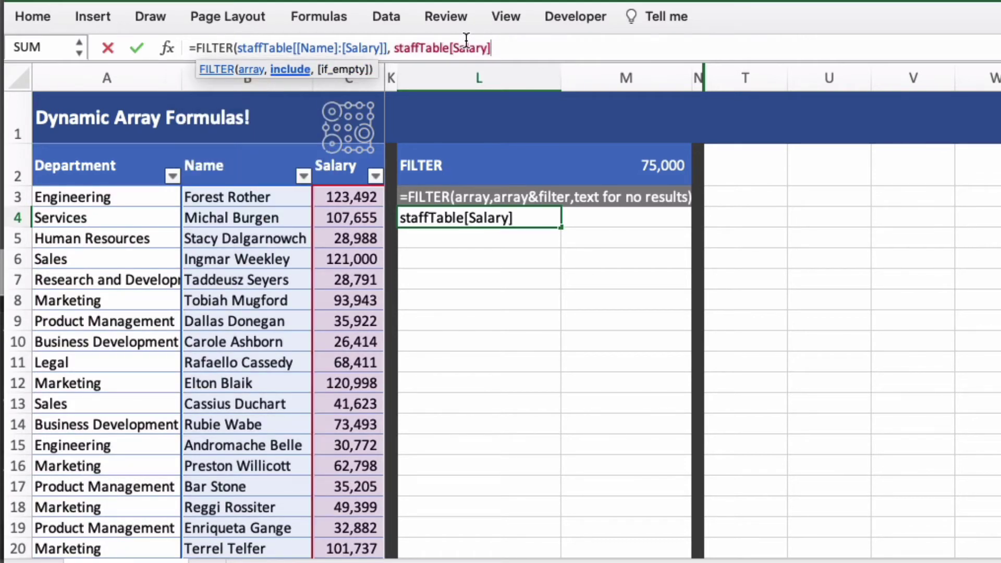
pyautogui.write('>=')
pyautogui.click(656, 169)
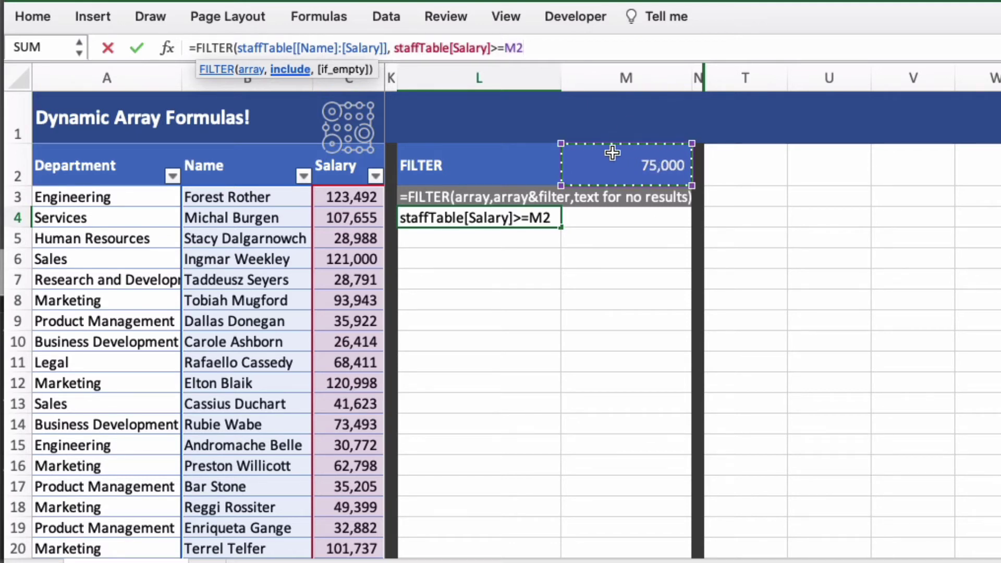
pyautogui.write(',')
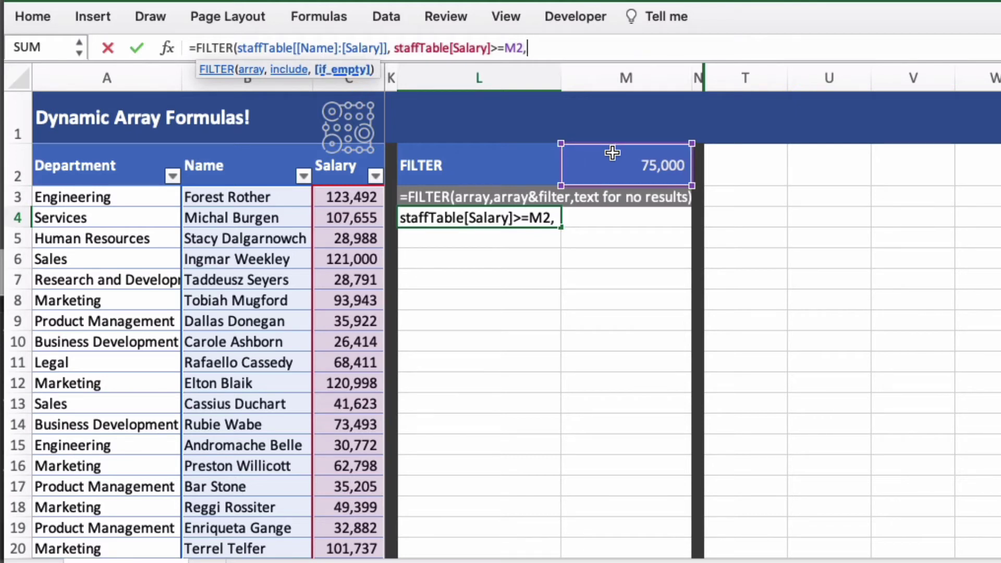
pyautogui.write('"N')
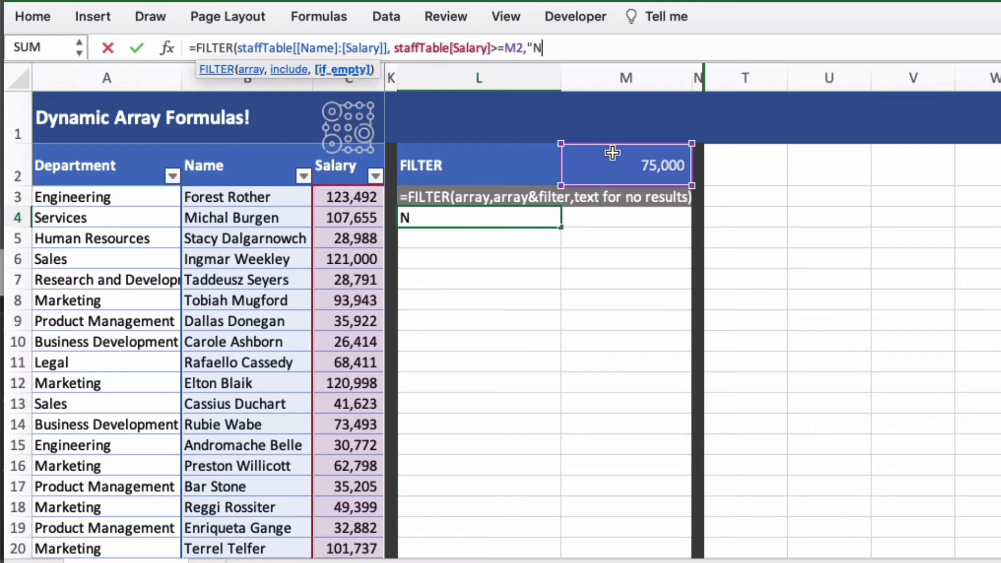
pyautogui.write('o one has a salary aboe')
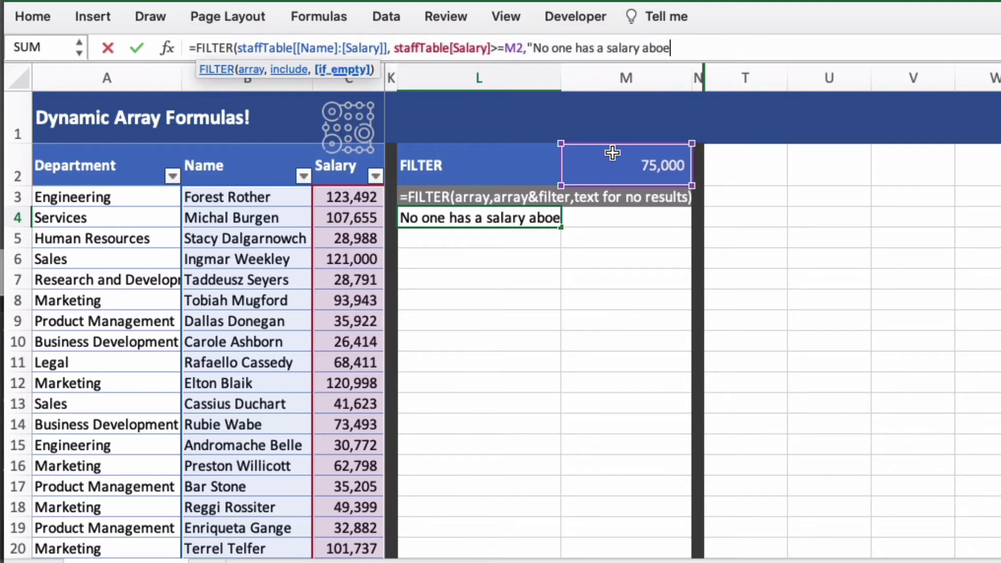
pyautogui.press('BackSpace')
pyautogui.write('ve this ')
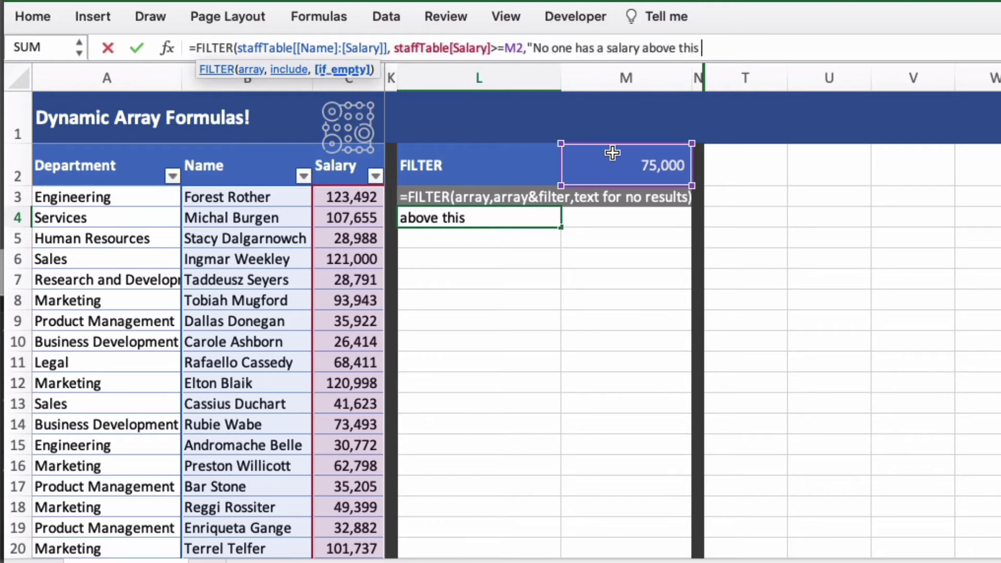
pyautogui.write('amount!")')
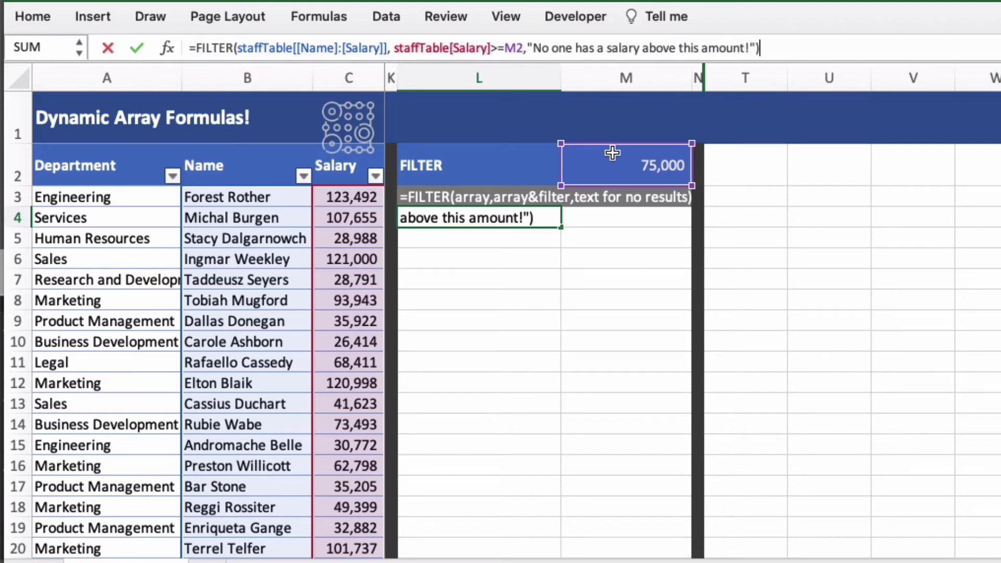
pyautogui.press('Return')
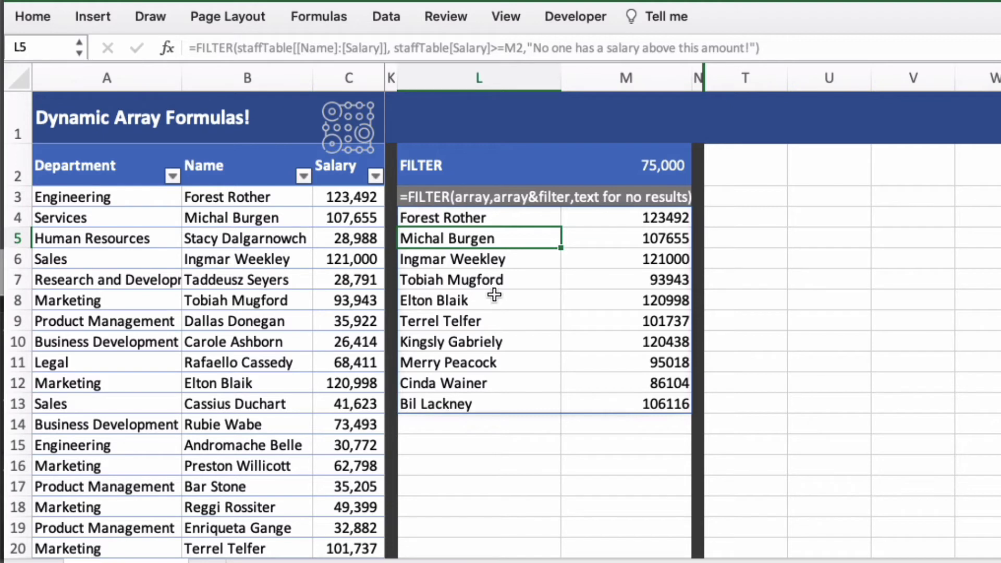
# Change the M2 threshold to 100,000, then 1,000,000 so FILTER shows its no-results message.
pyautogui.click(644, 162)
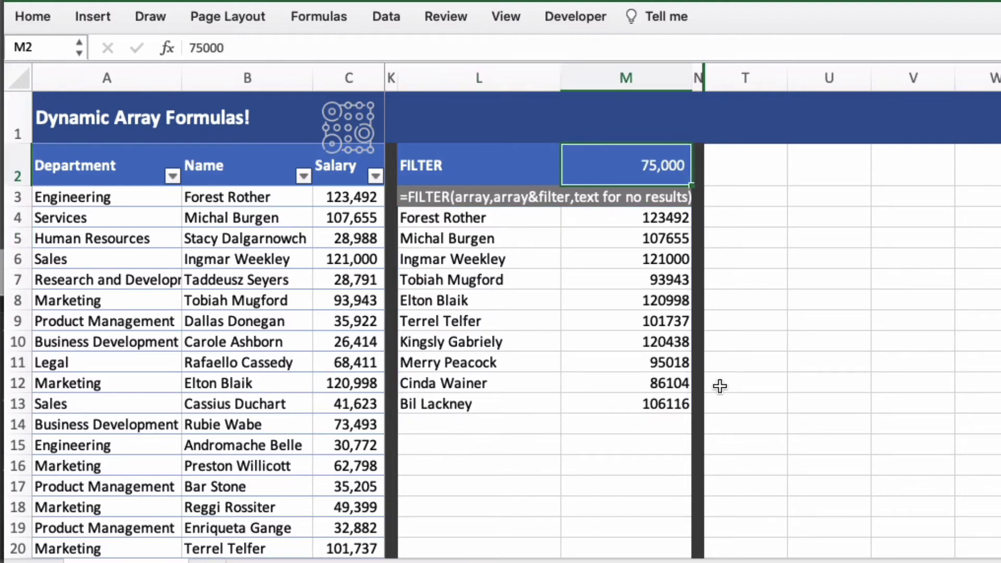
pyautogui.write('100,0')
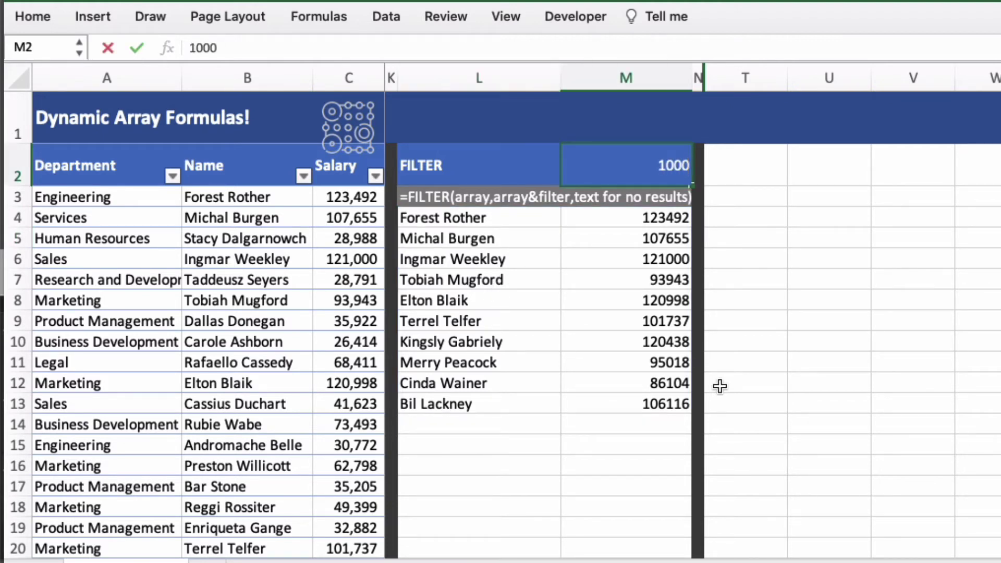
pyautogui.write('00')
pyautogui.press('Return')
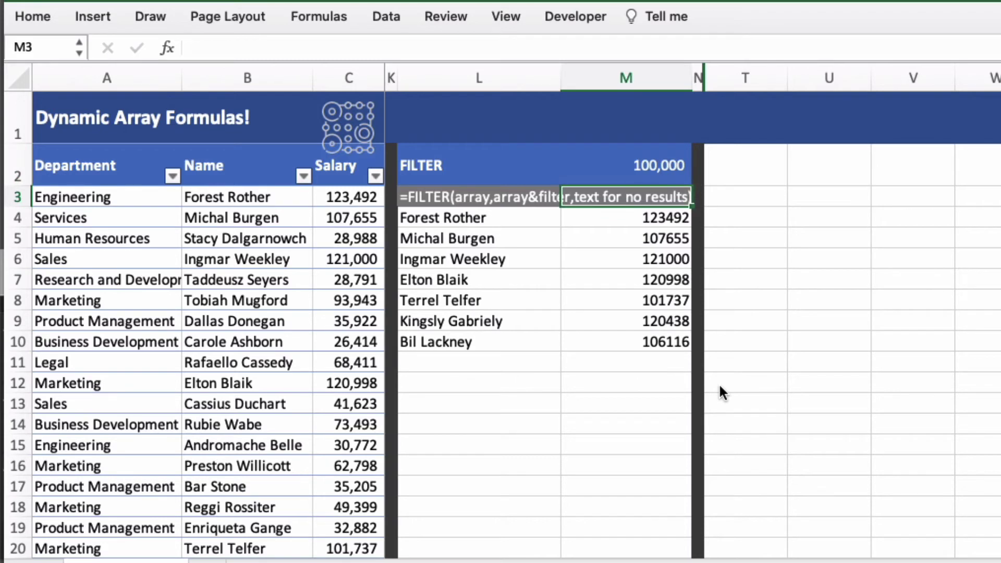
pyautogui.press('Up')
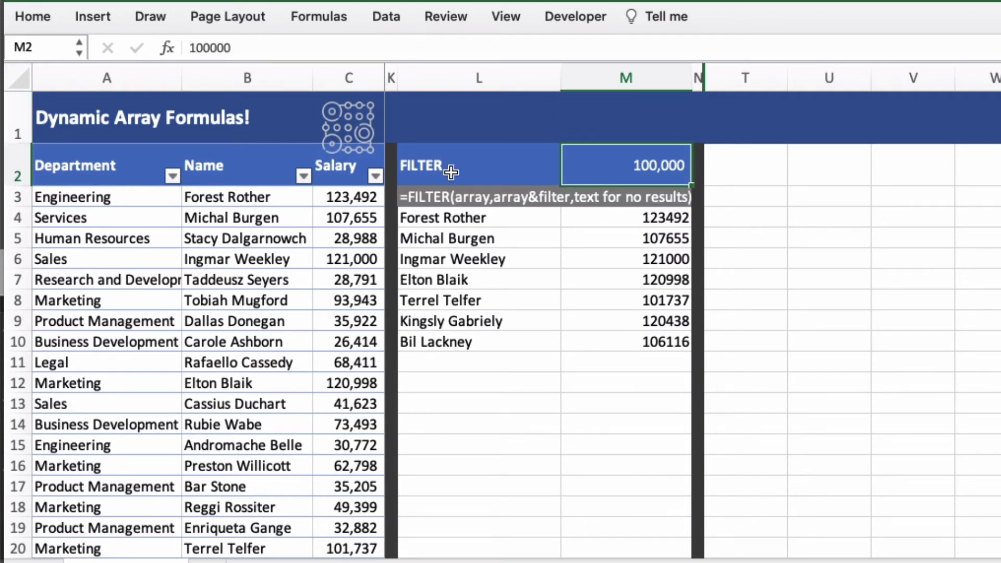
pyautogui.click(475, 42)
pyautogui.write('0')
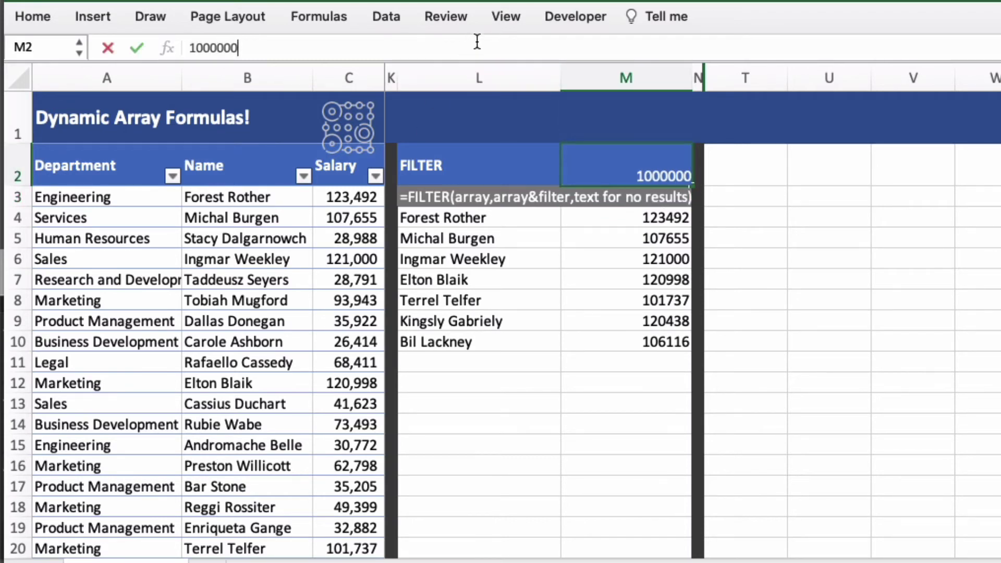
pyautogui.press('Return')
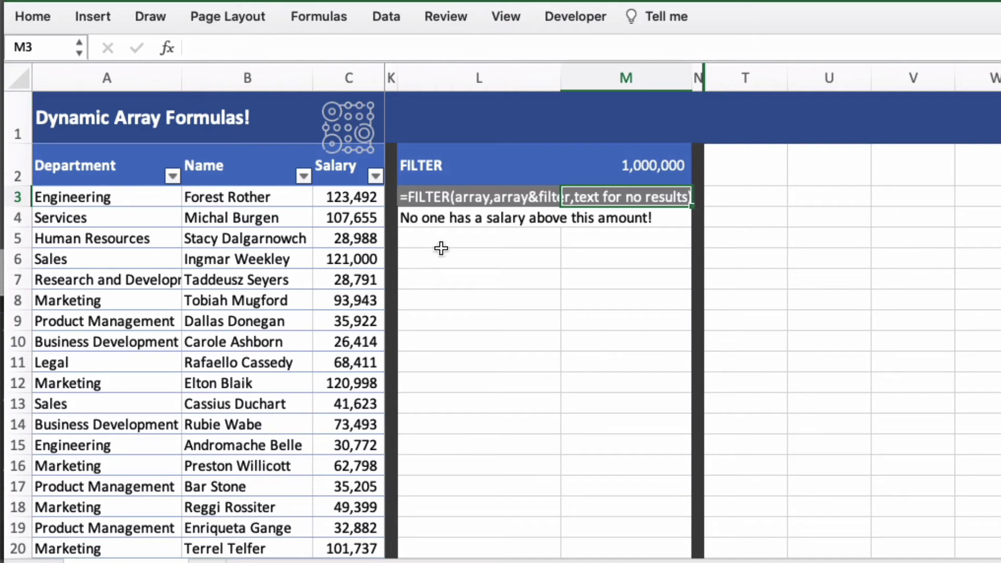
pyautogui.click(471, 219)
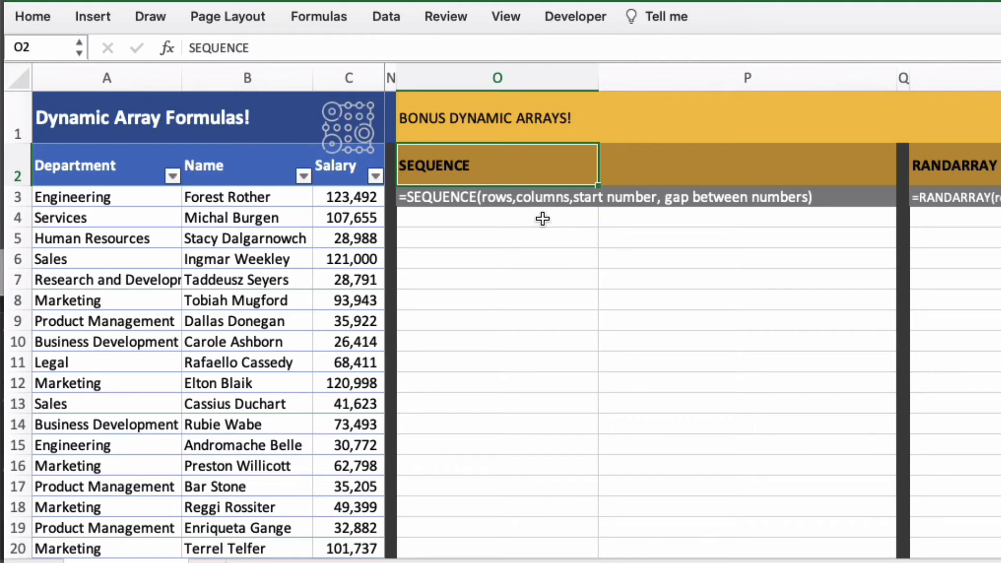
# Enter =SEQUENCE(10,2,2,2) in O4 and check the spilled 10-row, 2-column values.
pyautogui.click(533, 218)
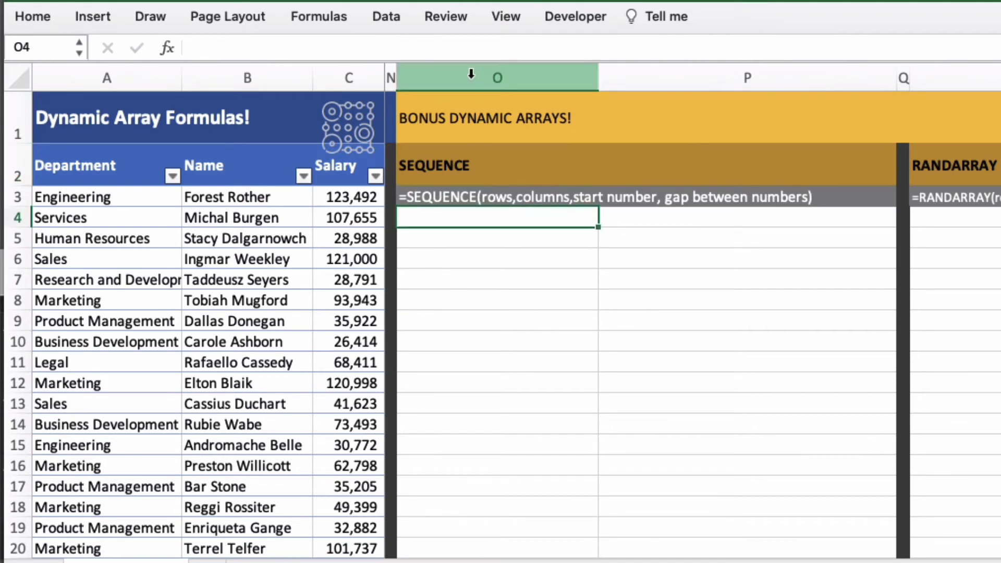
pyautogui.click(485, 48)
pyautogui.write('=SE')
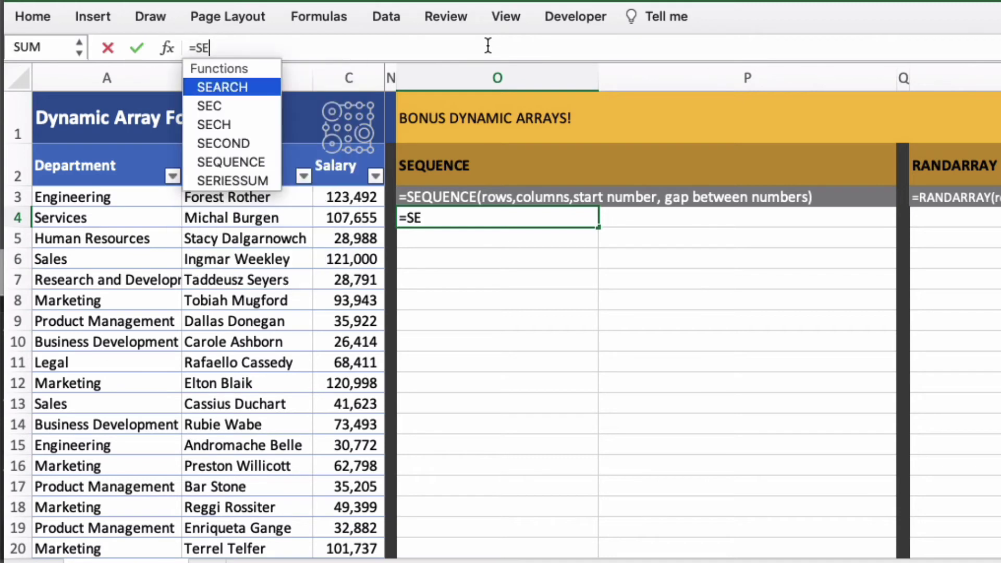
pyautogui.write('QUENCE(')
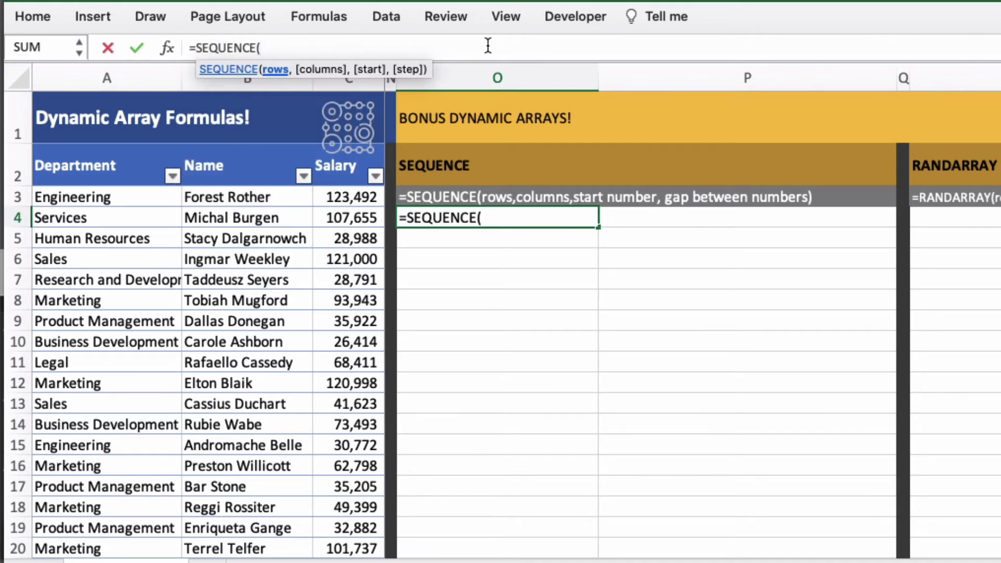
pyautogui.write('10,')
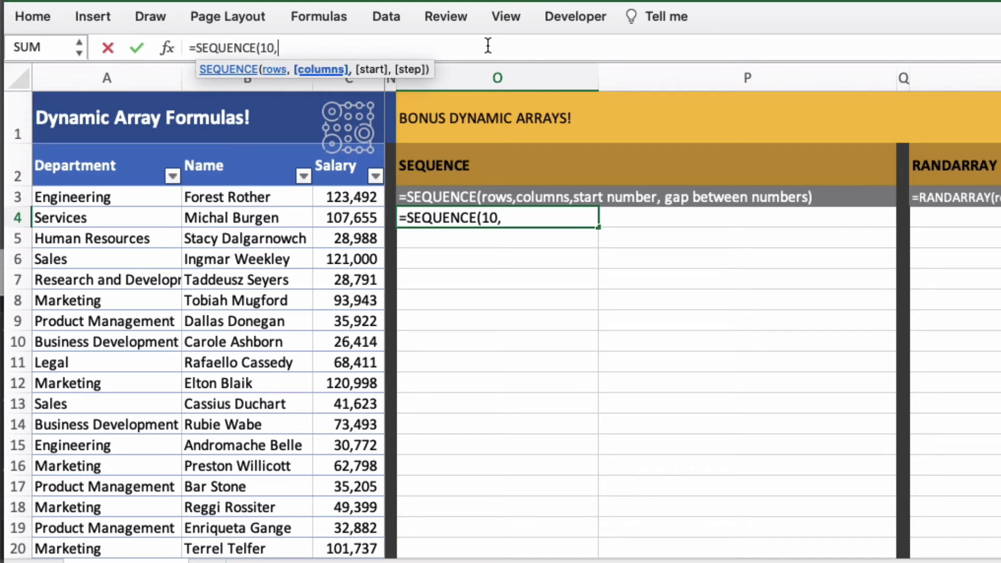
pyautogui.write('2,')
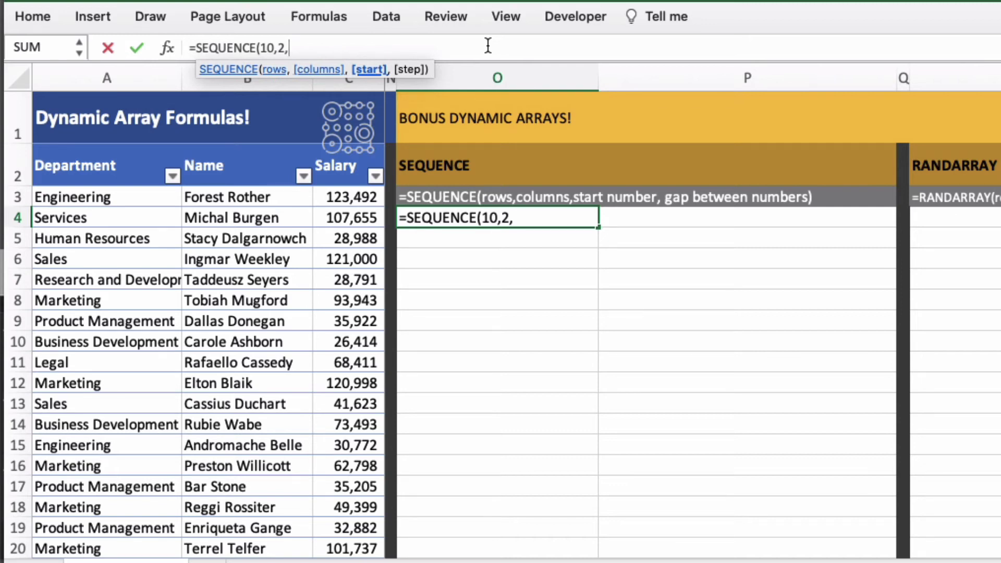
pyautogui.write('2, ')
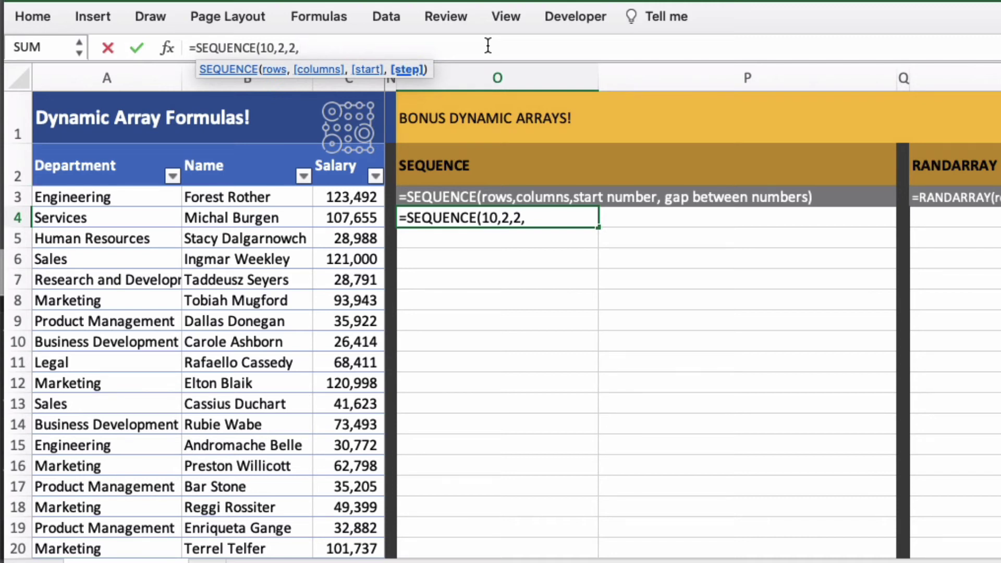
pyautogui.write('2)')
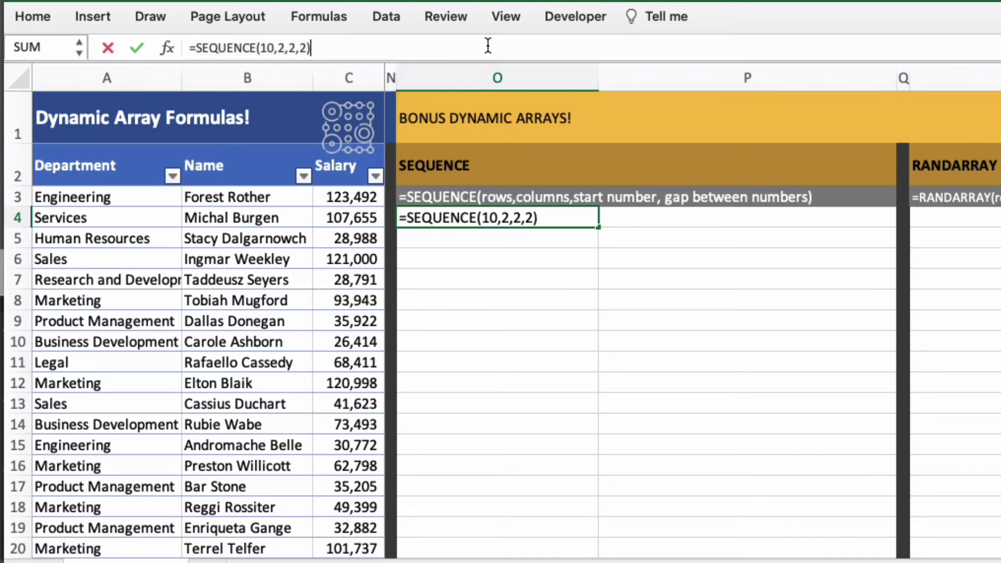
pyautogui.press('Return')
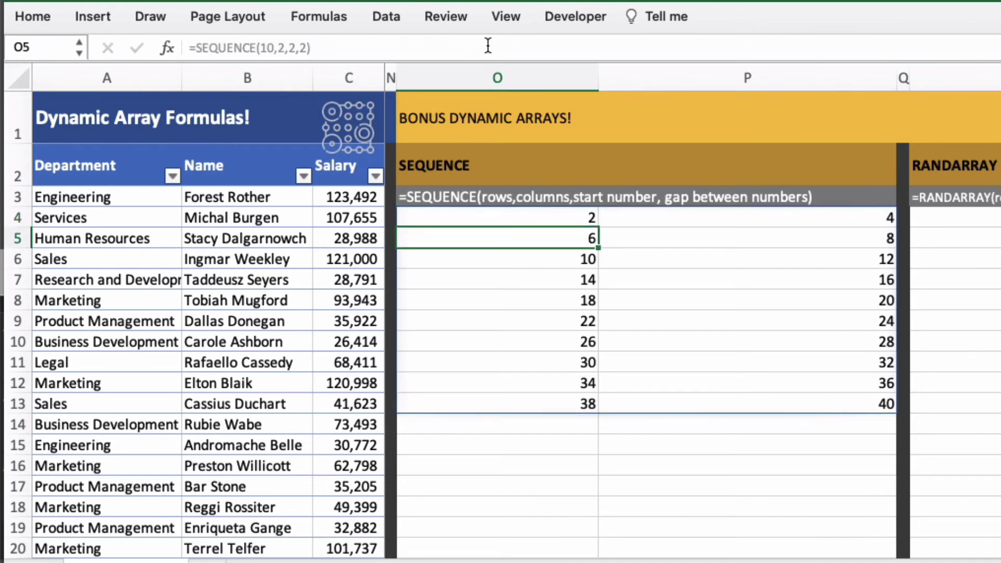
pyautogui.click(545, 218)
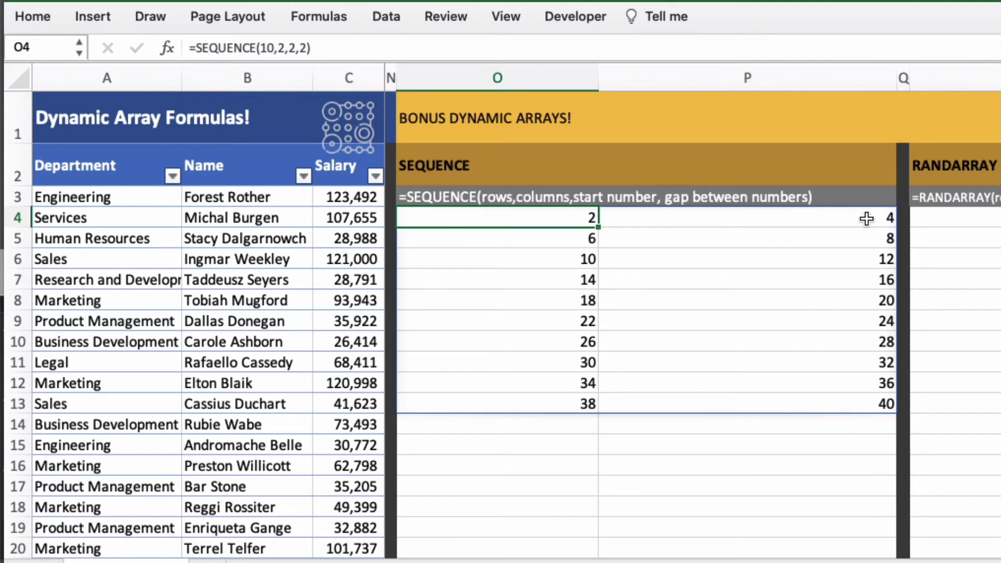
pyautogui.click(594, 238)
pyautogui.click(726, 259)
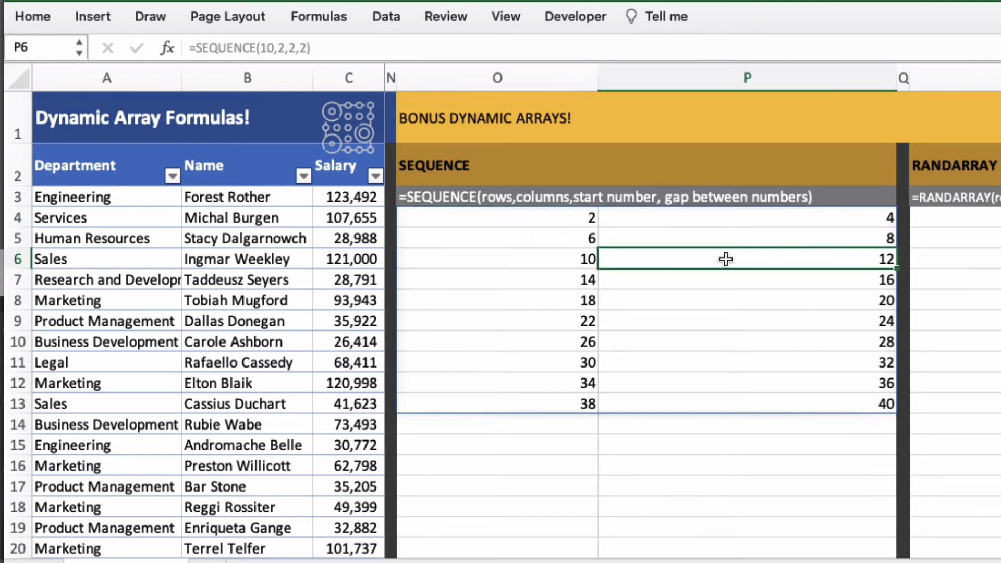
pyautogui.click(542, 262)
pyautogui.click(711, 263)
# Change the SEQUENCE step to 4 so the grid counts from 2 to 78.
pyautogui.click(577, 217)
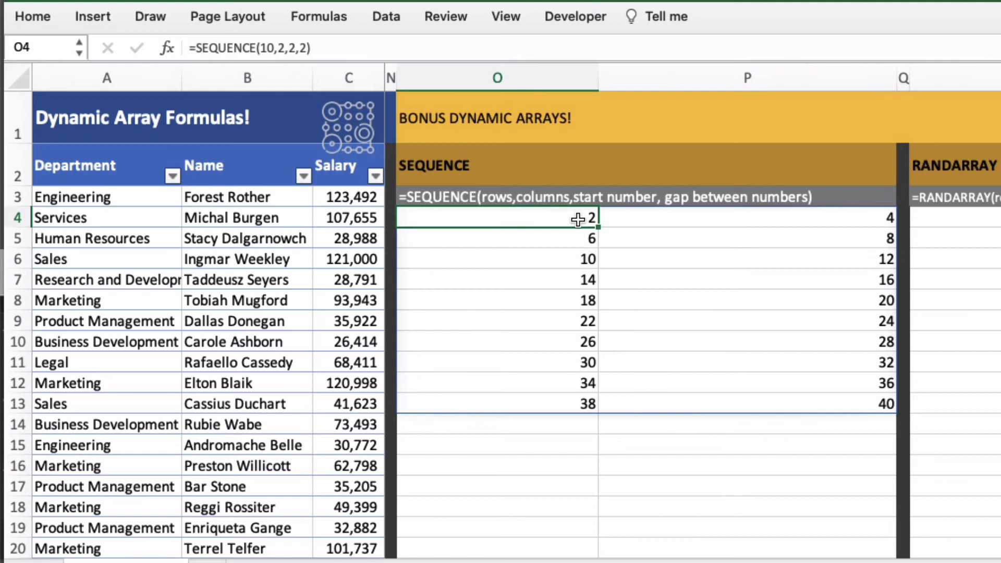
pyautogui.click(306, 48)
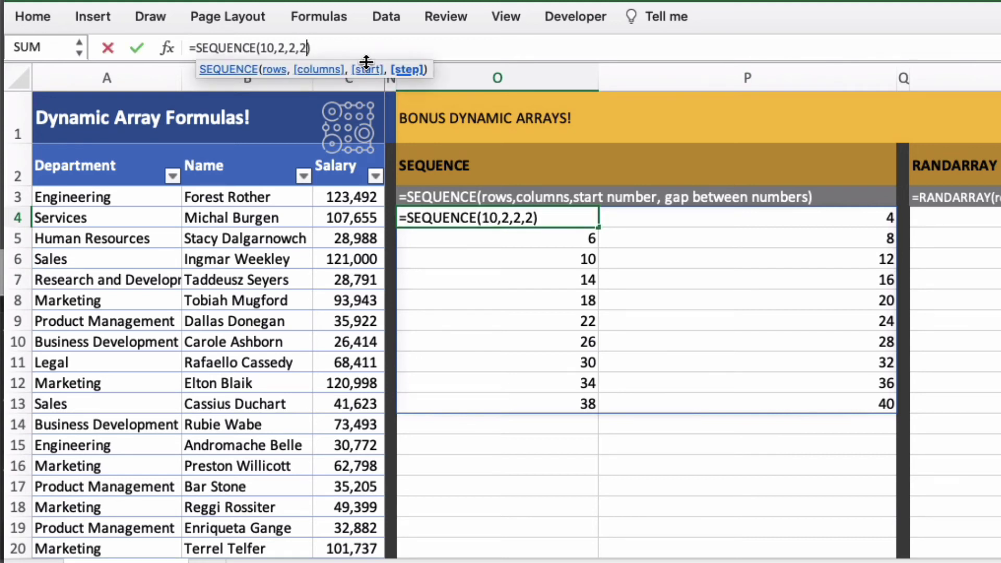
pyautogui.press('BackSpace')
pyautogui.write('4')
pyautogui.press('Return')
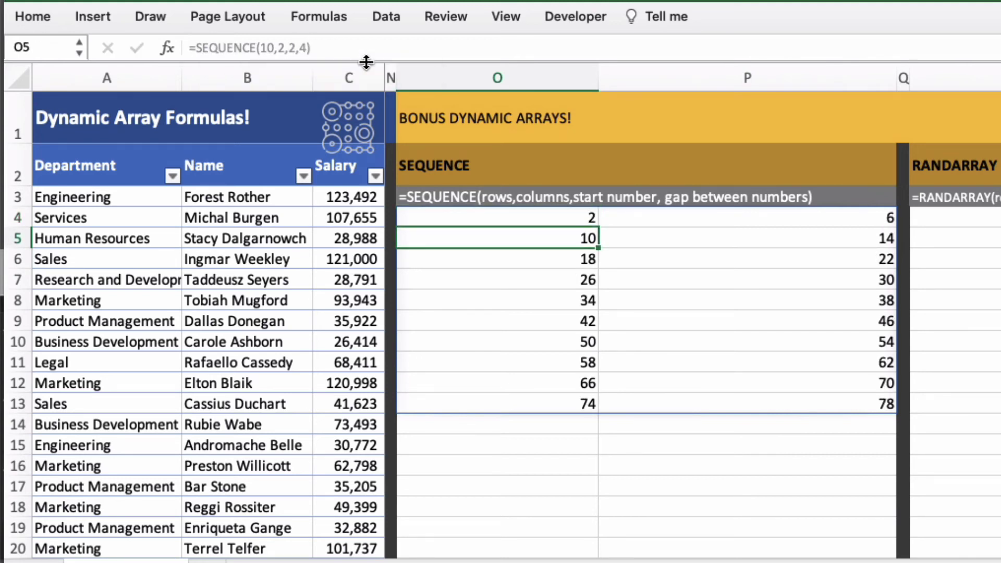
# Enter =RANDARRAY(10, 2, 1, 100, FALSE) in R4 for random decimals from 1 to 100.
pyautogui.hscroll(3, 584, 272)
pyautogui.click(592, 219)
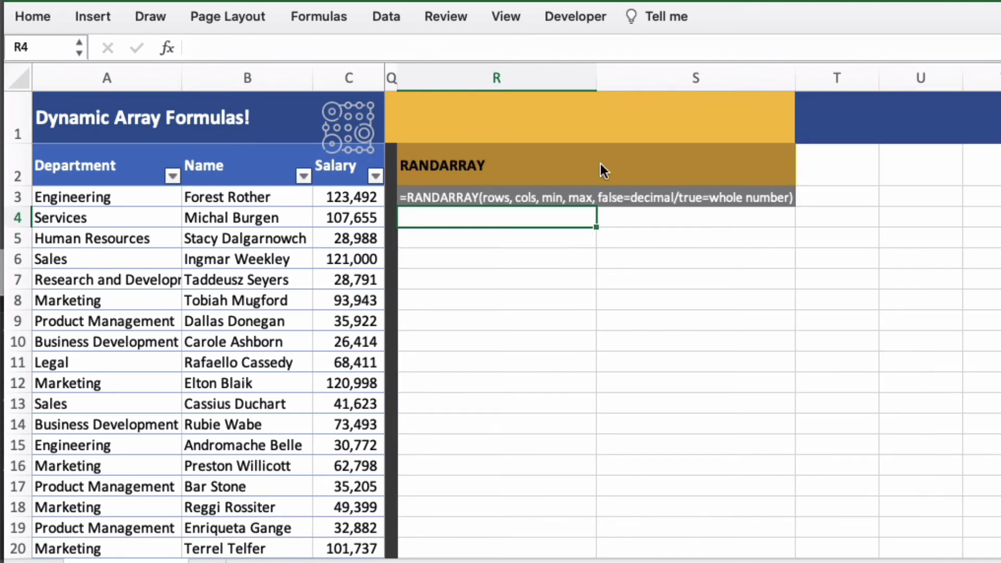
pyautogui.click(476, 45)
pyautogui.write('=')
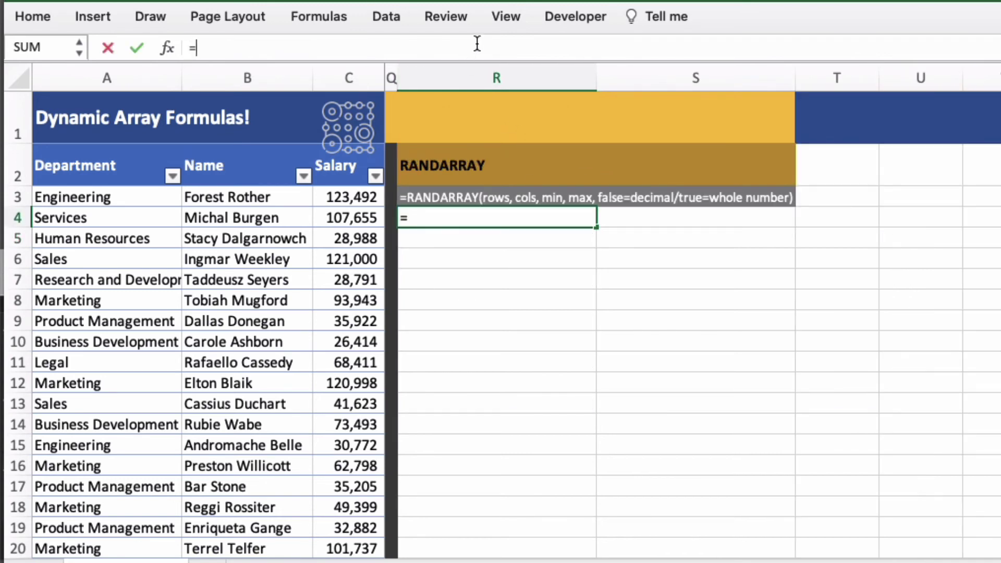
pyautogui.write('RANDARRAY(')
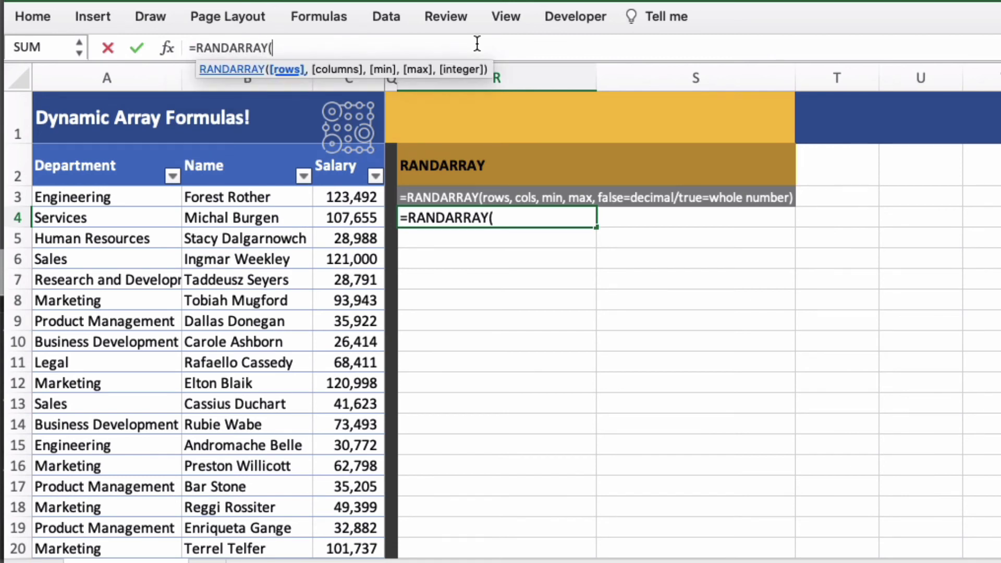
pyautogui.write('10, 2')
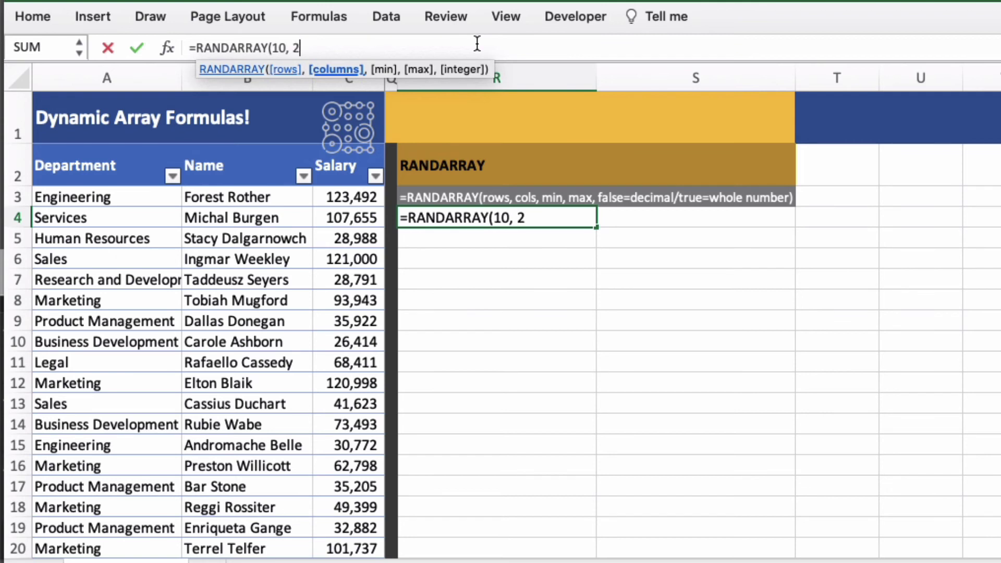
pyautogui.write(',')
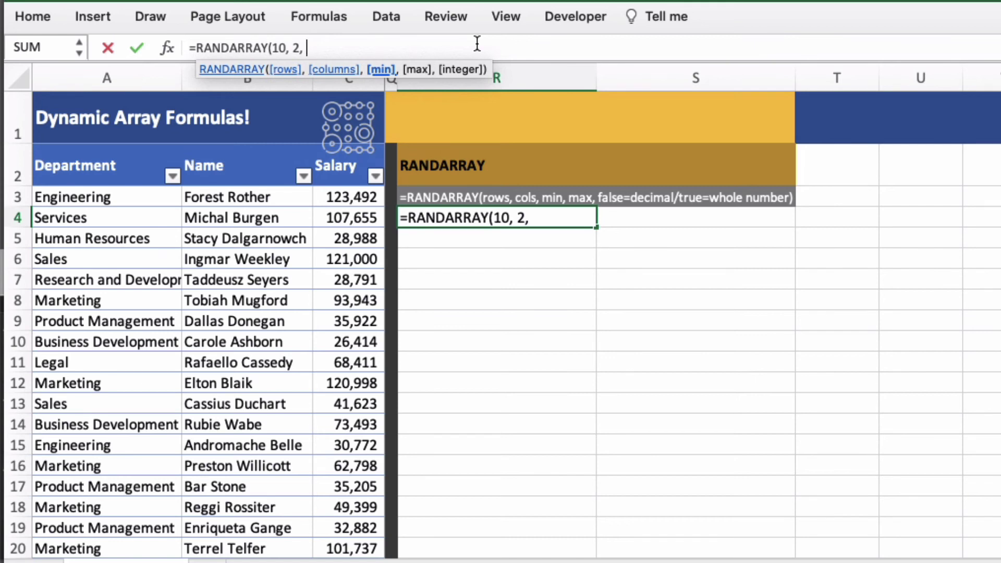
pyautogui.write('1, 100')
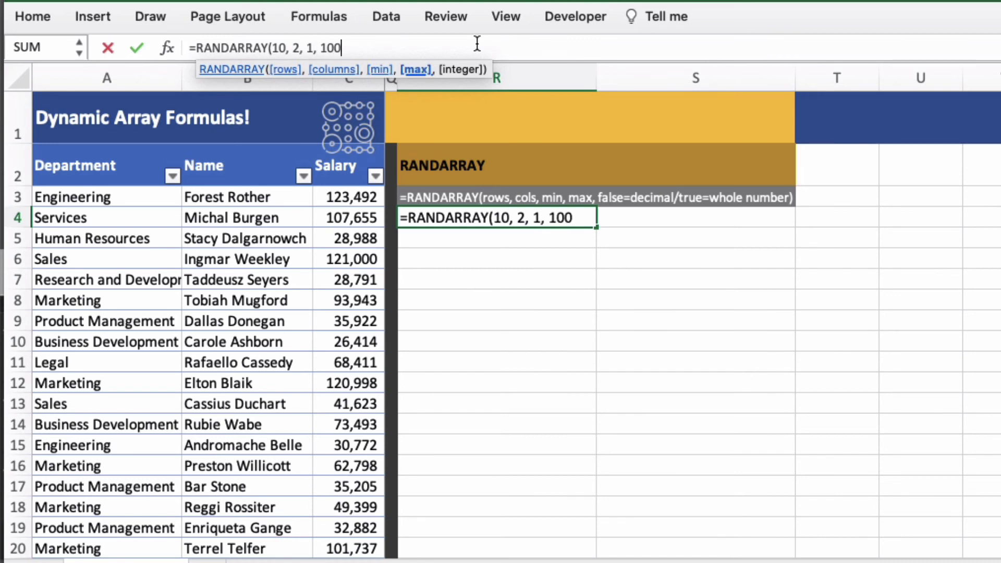
pyautogui.write(',')
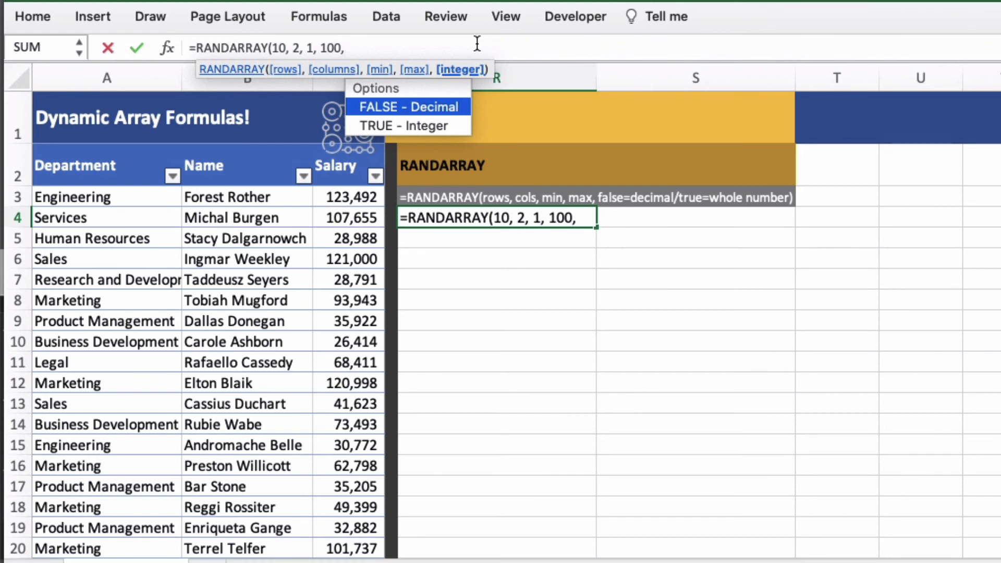
pyautogui.write(' FALSE)')
pyautogui.press('Return')
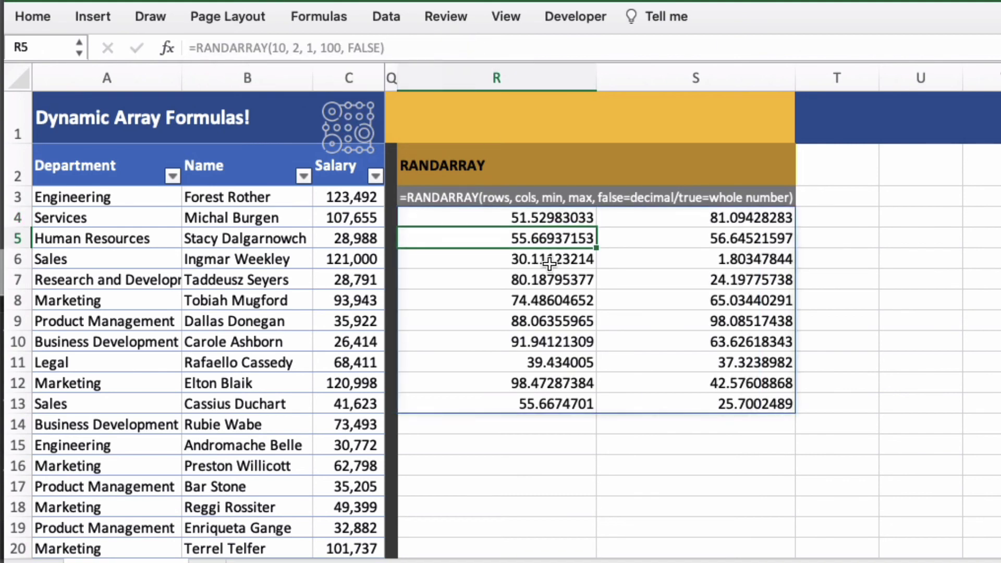
# Recalculate the RANDARRAY formula in R4 to get fresh random values.
pyautogui.click(576, 215)
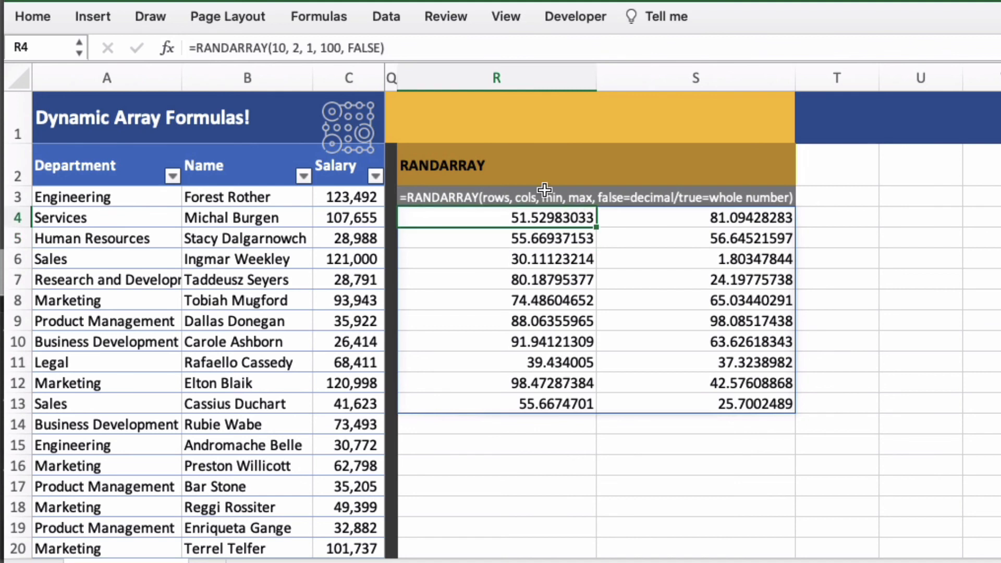
pyautogui.click(472, 46)
pyautogui.press('Return')
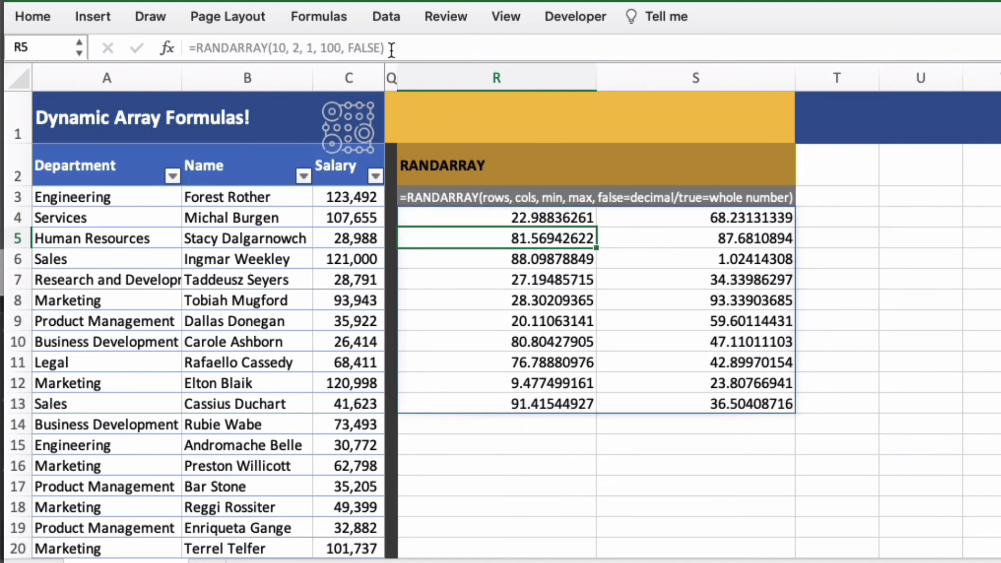
# Switch the RANDARRAY last argument from FALSE to TRUE for whole numbers.
pyautogui.click(562, 222)
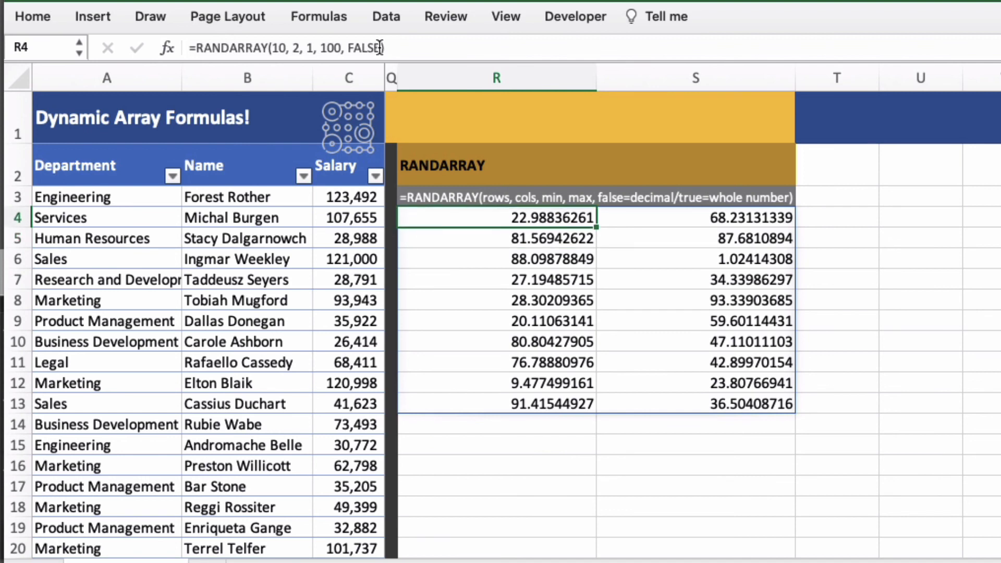
pyautogui.click(377, 48)
pyautogui.press('BackSpace')
pyautogui.press('BackSpace')
pyautogui.press('BackSpace')
pyautogui.press('BackSpace')
pyautogui.press('BackSpace')
pyautogui.write('TRUE')
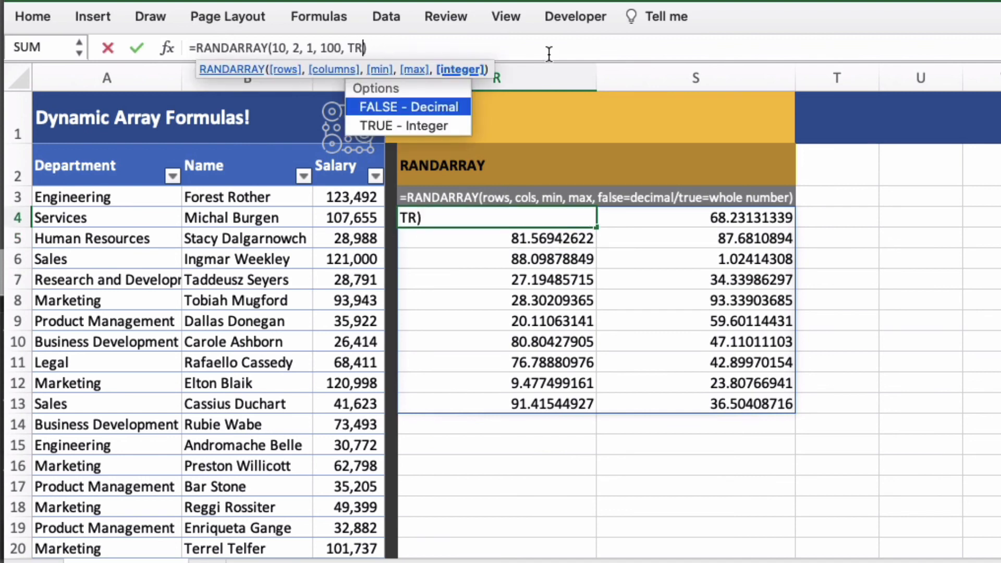
pyautogui.press('Return')
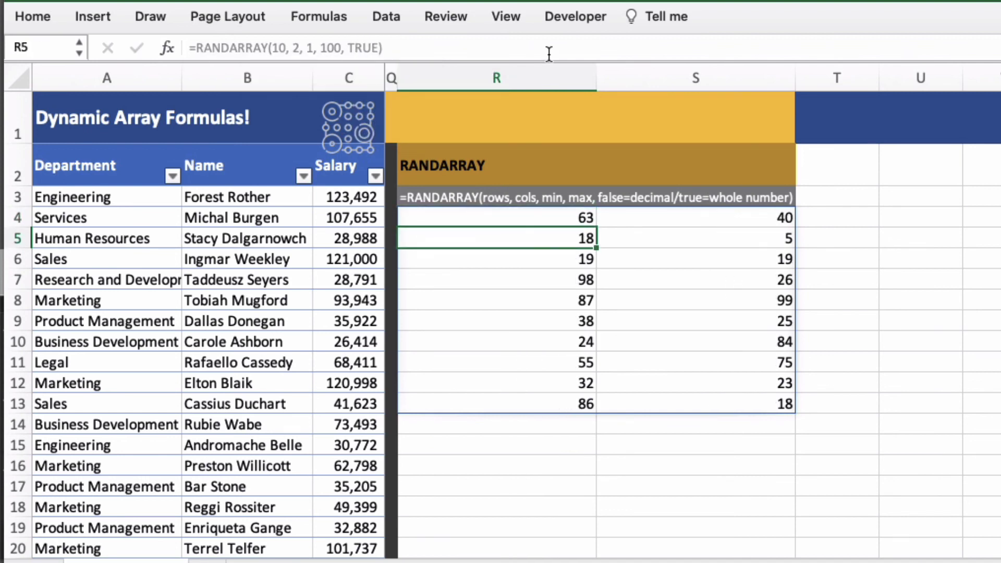
# Raise the RANDARRAY maximum to 1000, then scroll back to the UNIQUE, SORT and SORTBY results.
pyautogui.click(539, 219)
pyautogui.click(341, 48)
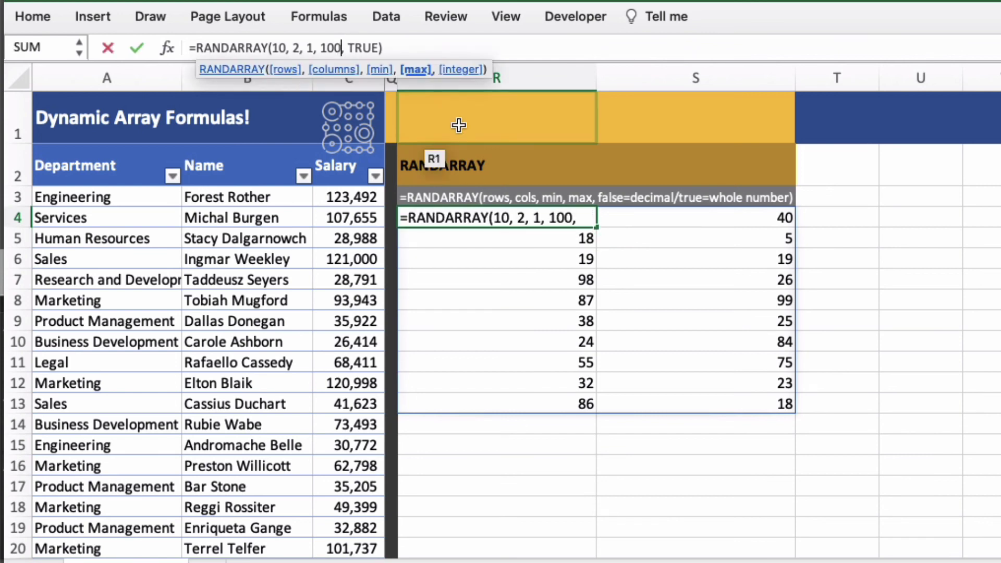
pyautogui.write('0')
pyautogui.press('Return')
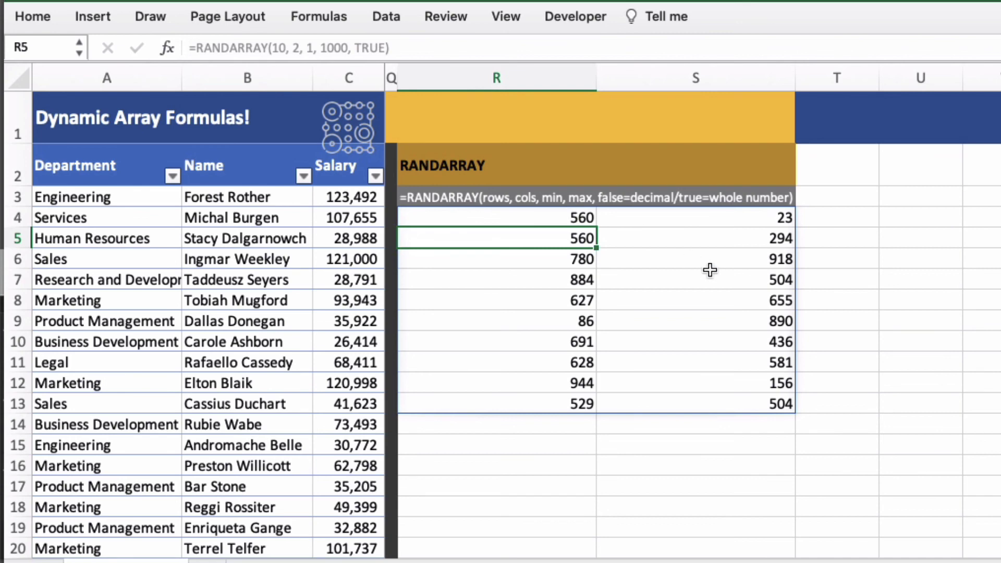
pyautogui.hscroll(-10, 702, 237)
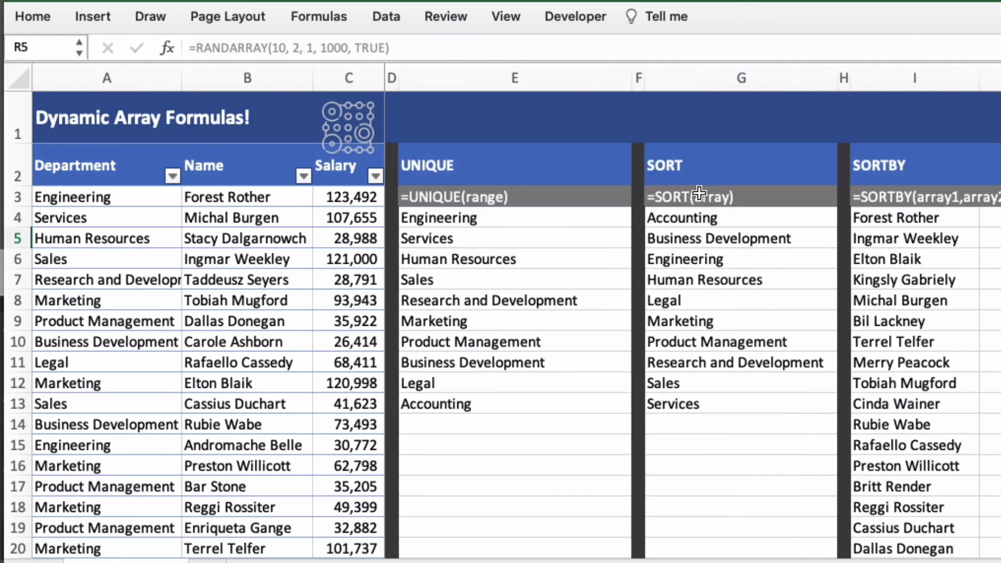